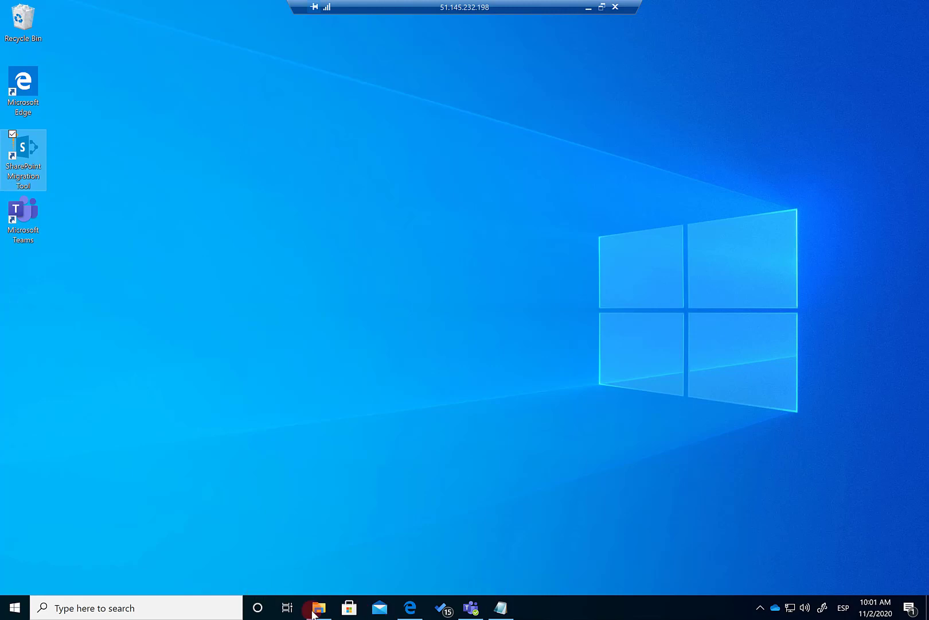
# Step: Launch Microsoft Teams from the taskbar
pyautogui.click(471, 607)
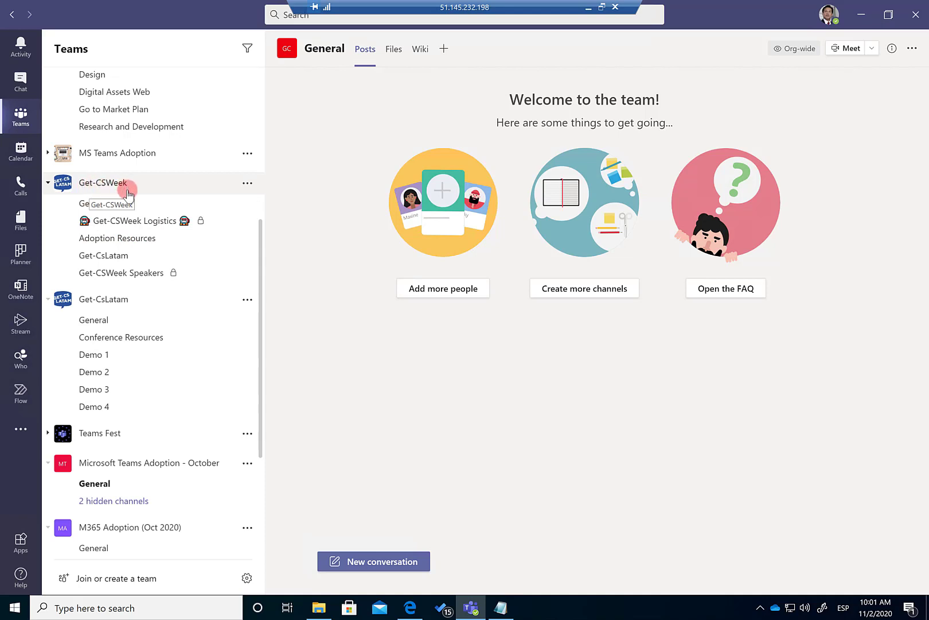
# Step: Browse Adoption Resources' files to the PPTs folder, then go to Get-CsLatam's Demo 2 channel
pyautogui.click(138, 240)
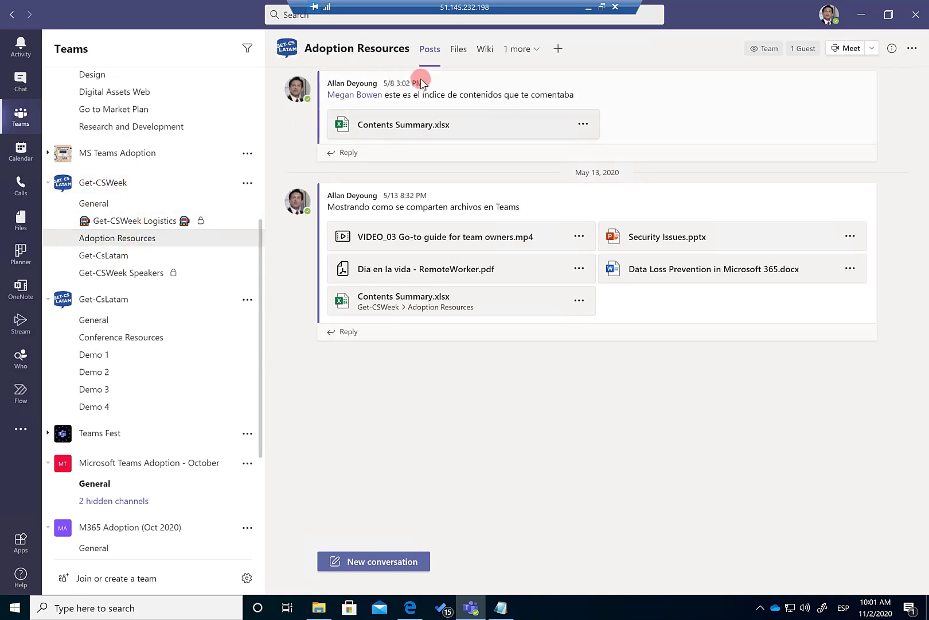
pyautogui.click(463, 50)
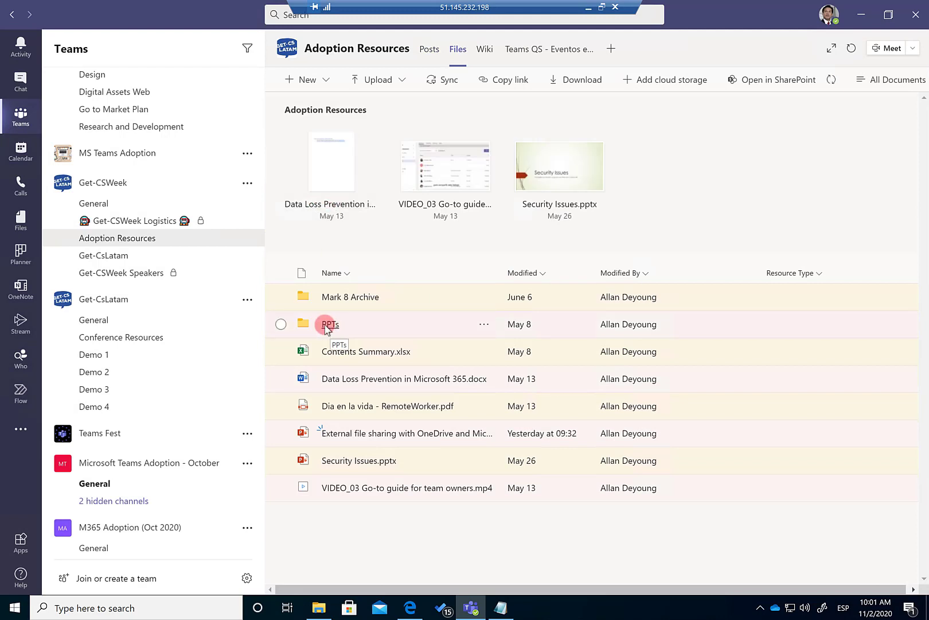
pyautogui.click(328, 325)
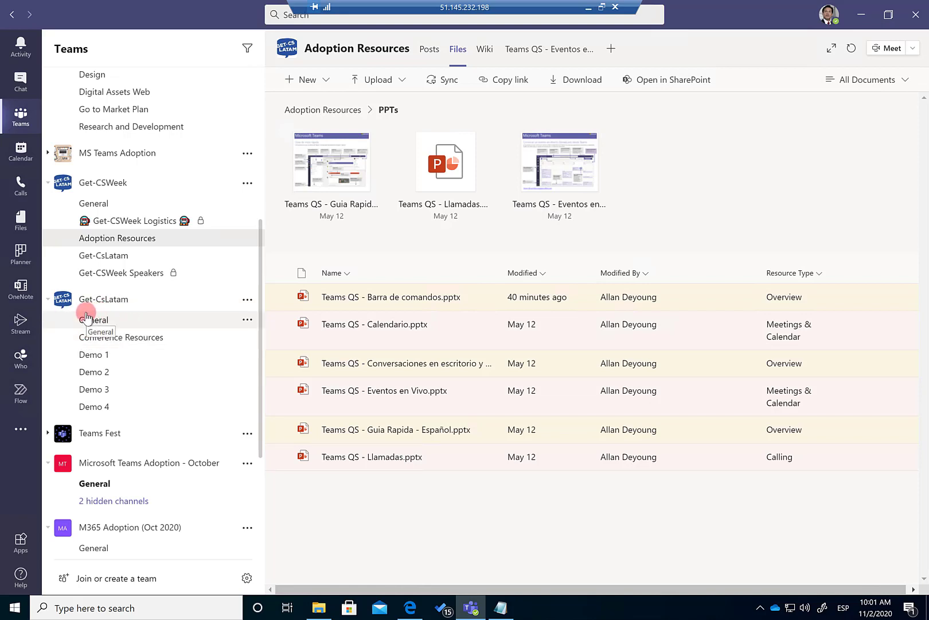
pyautogui.click(92, 373)
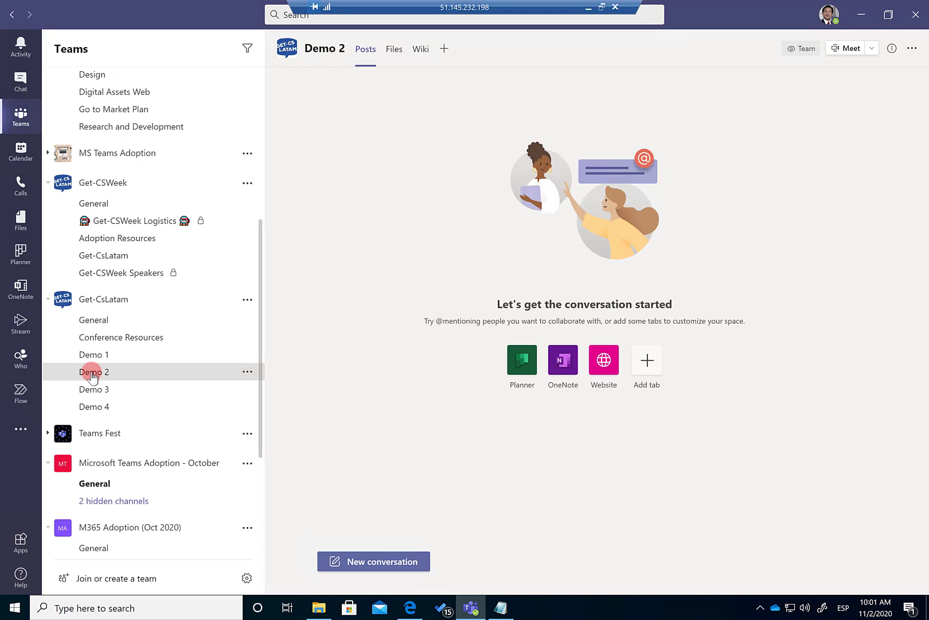
# Step: Confirm Demo 2's SPMT Test 2 folder is empty, then return to Adoption Resources
pyautogui.click(391, 53)
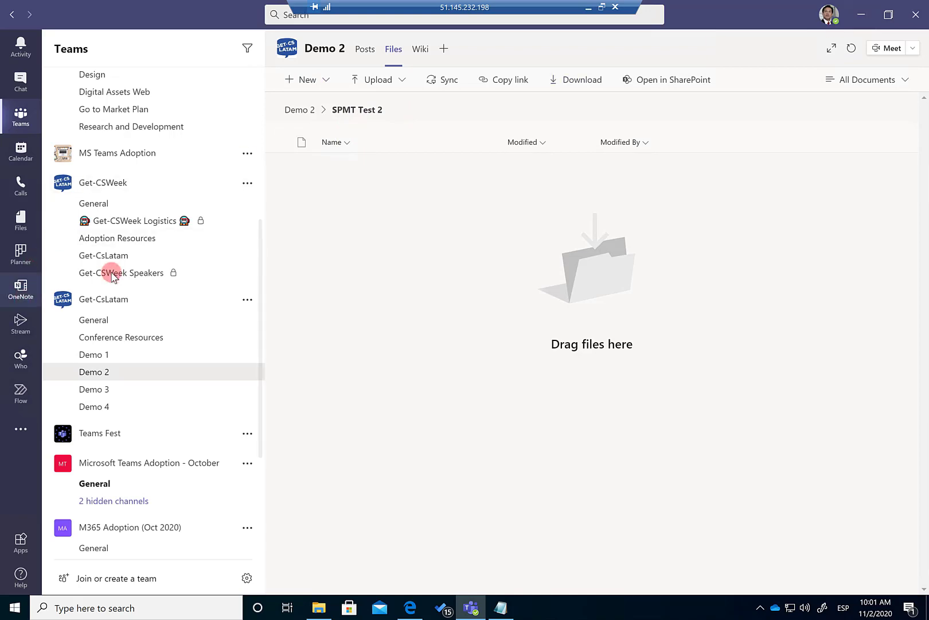
pyautogui.click(120, 243)
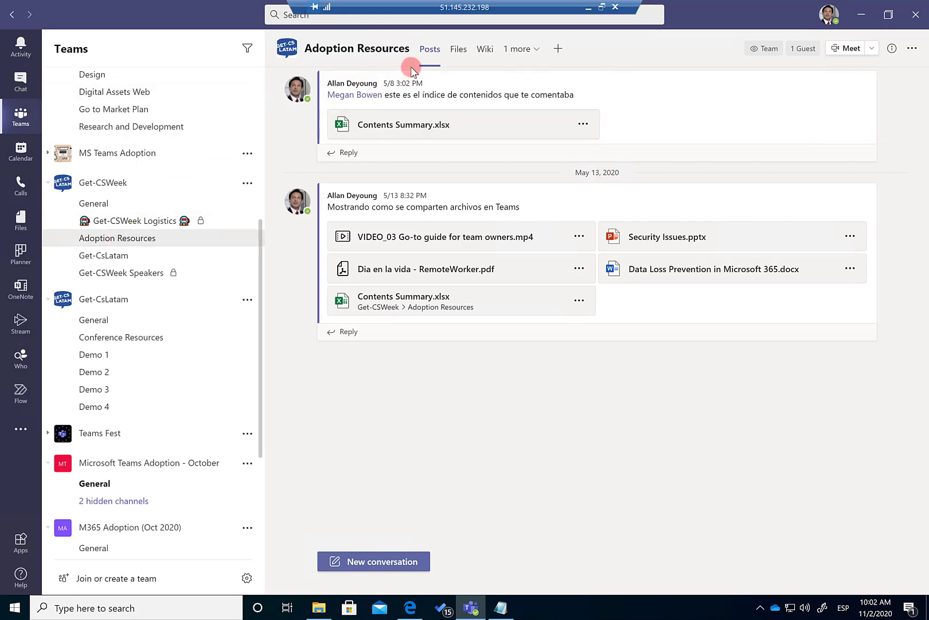
# Step: Sync the Adoption Resources files library to File Explorer on this PC
pyautogui.click(459, 50)
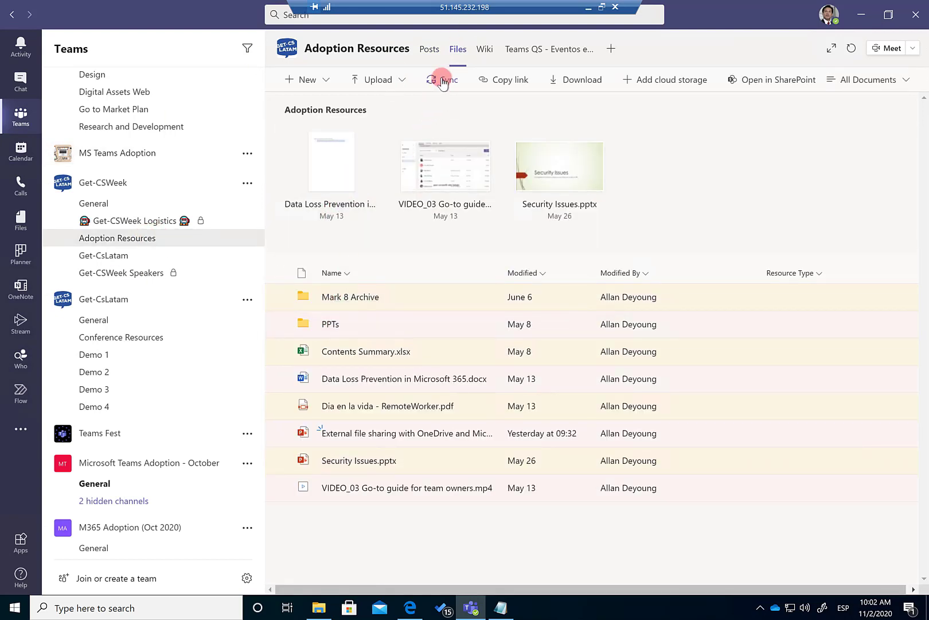
pyautogui.click(327, 609)
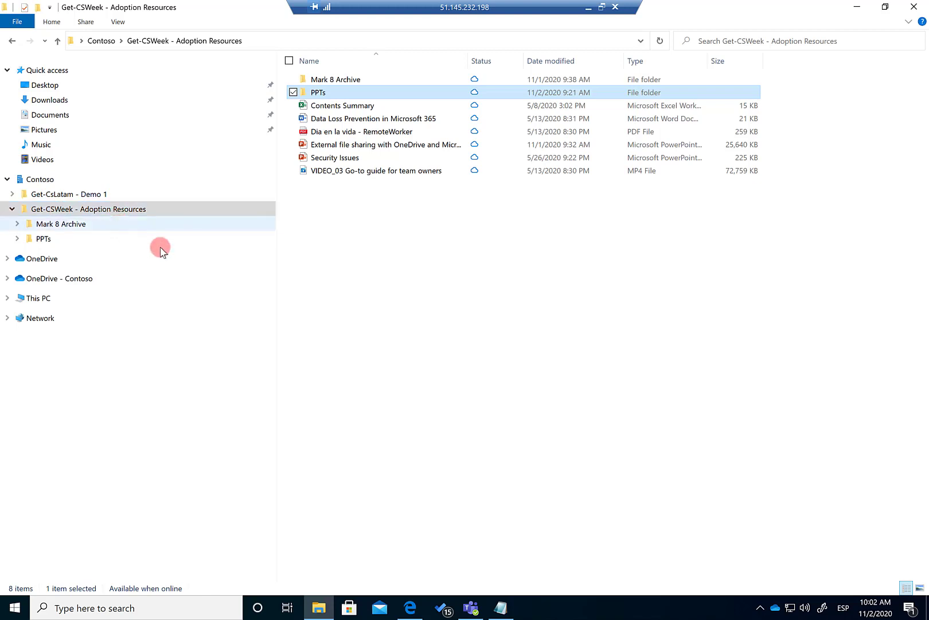
# Step: Check the six Teams QS presentations in the synced PPTs folder, then show the desktop
pyautogui.click(44, 237)
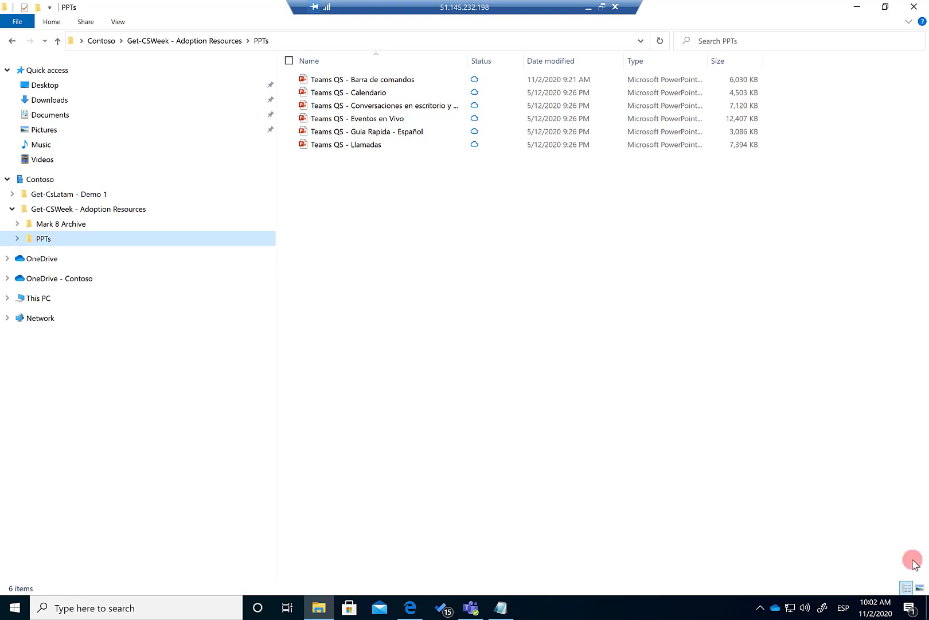
pyautogui.click(926, 613)
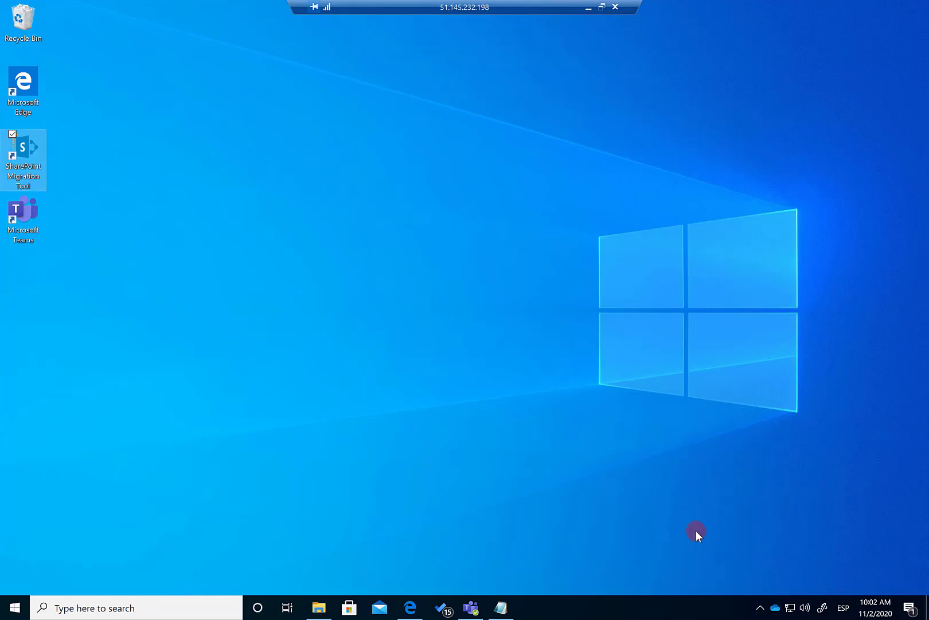
# Step: Launch SharePoint Migration Tool and sign in with the account e-mail and password
pyautogui.doubleClick(31, 160)
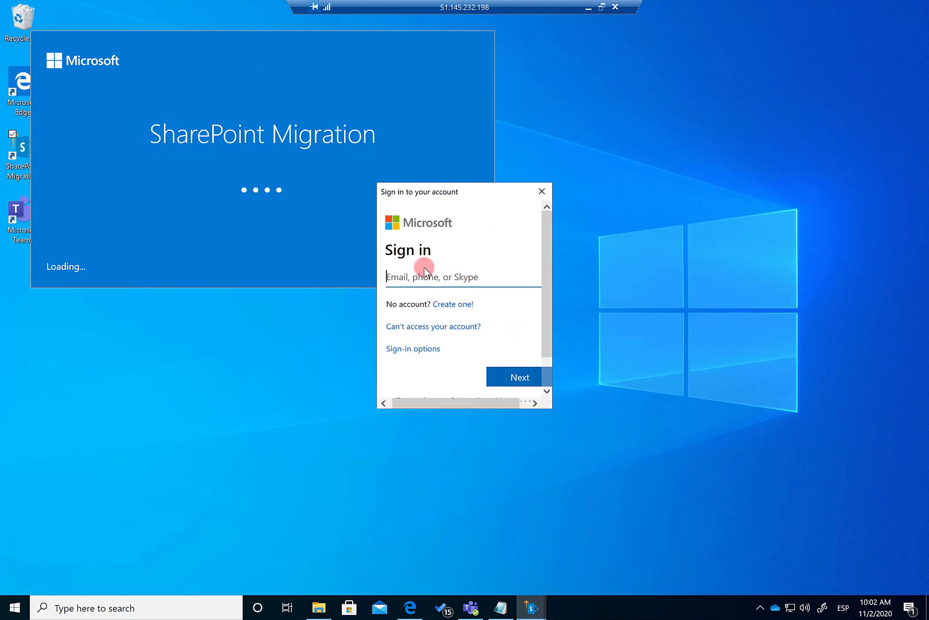
pyautogui.write('@M365x222184.OnMicrosoft.com')
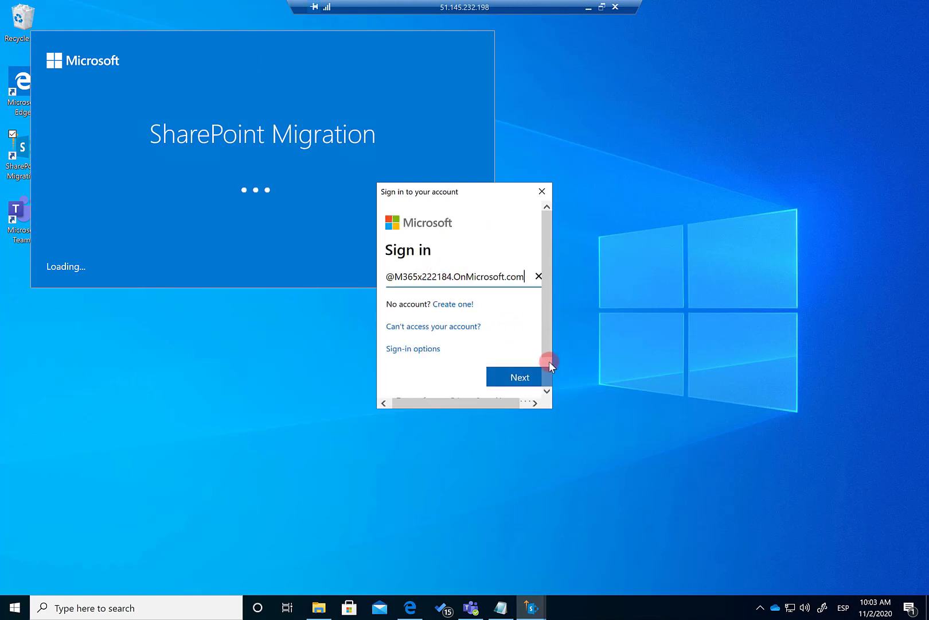
pyautogui.moveTo(546, 339); pyautogui.dragTo(542, 375)
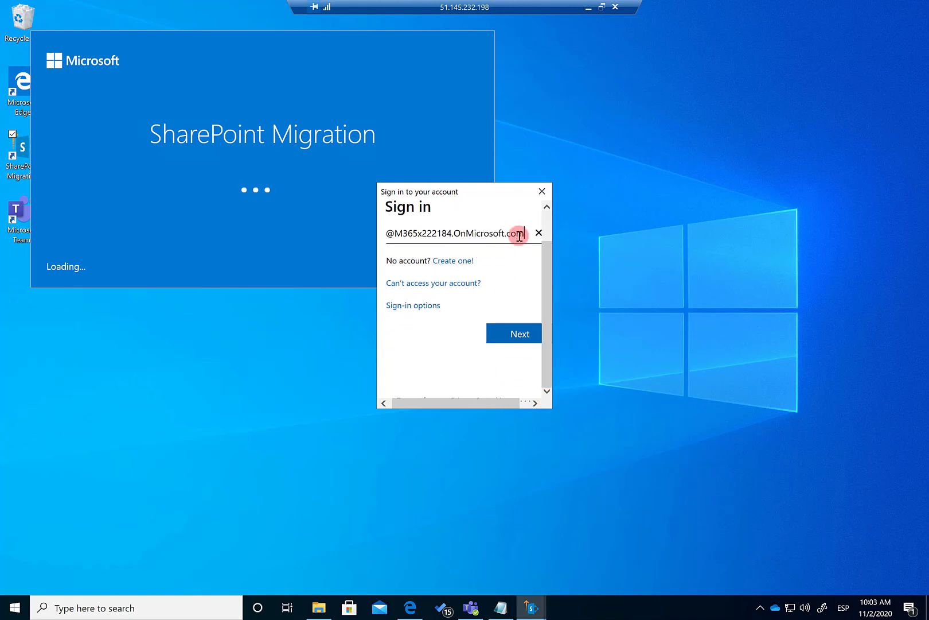
pyautogui.press('Home')
pyautogui.write('AllanD')
pyautogui.click(536, 334)
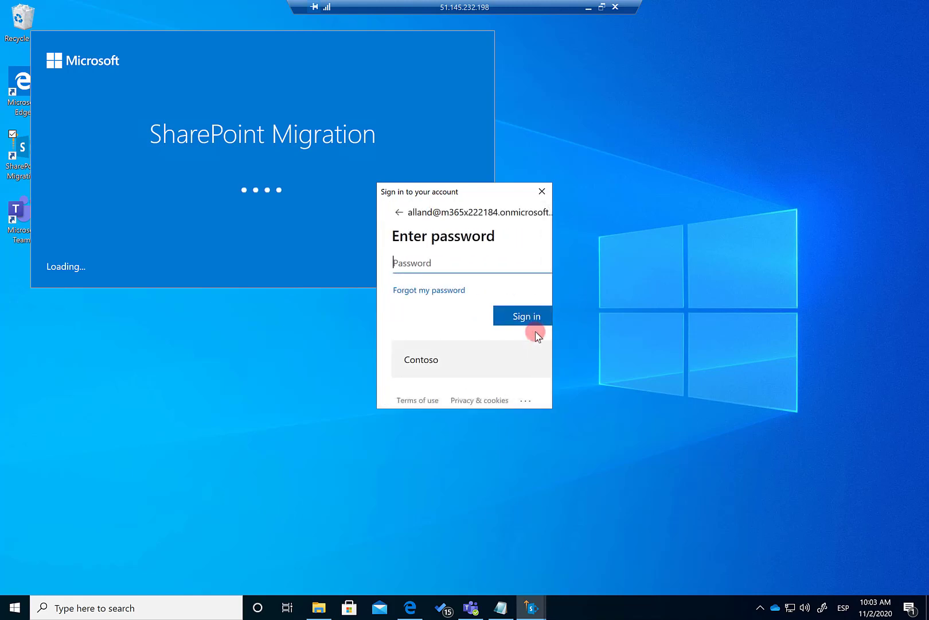
pyautogui.write('•••••••••')
pyautogui.press('Return')
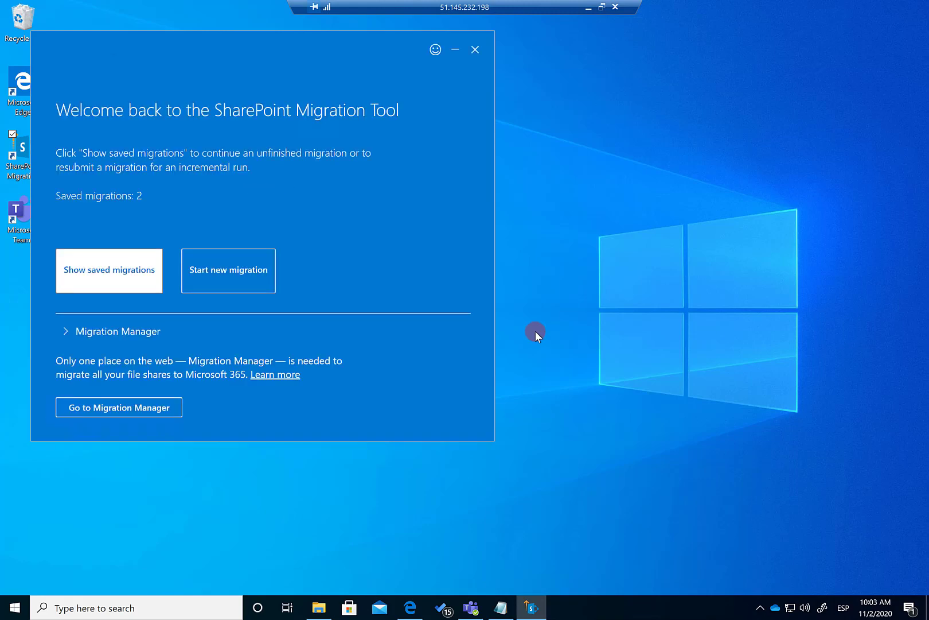
# Step: Start a new migration from the welcome-back page
pyautogui.click(113, 274)
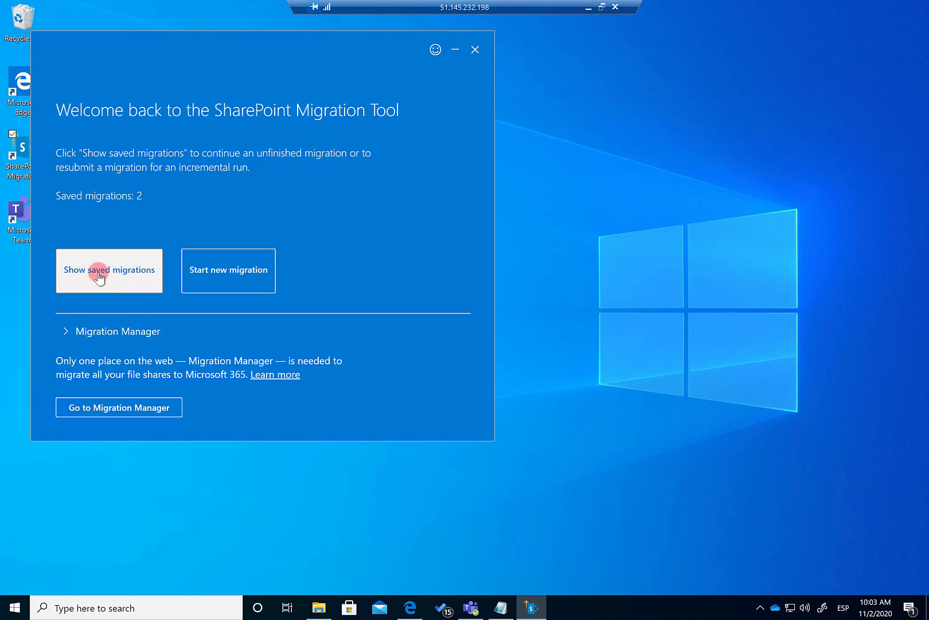
pyautogui.click(205, 275)
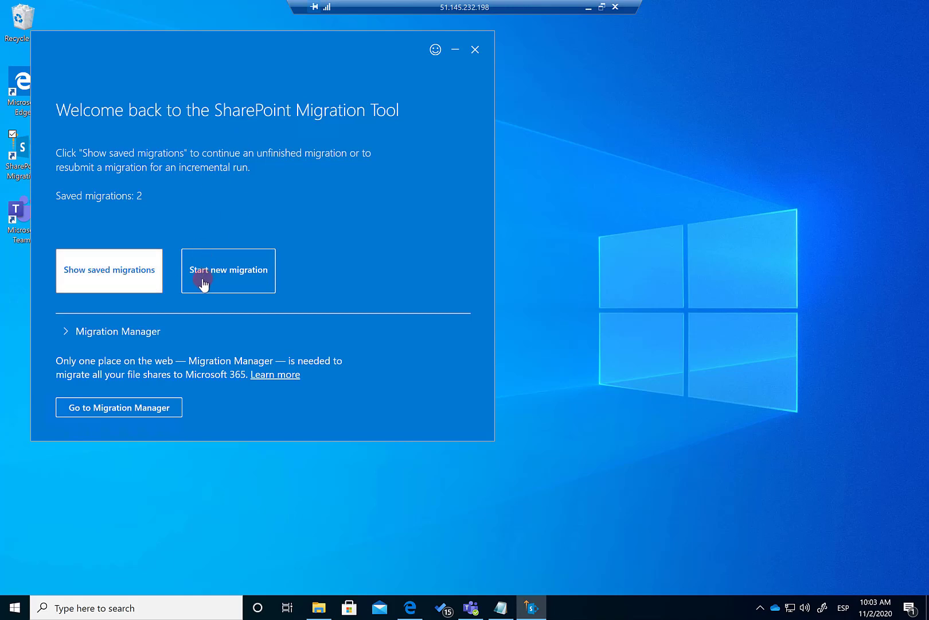
pyautogui.click(244, 274)
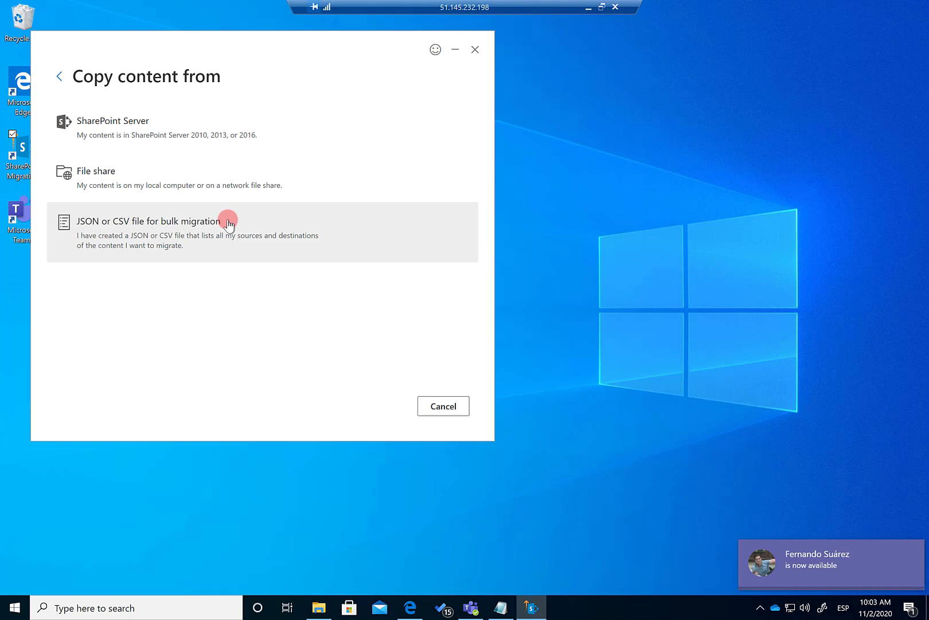
# Step: Set the file-share source to Contoso > Get-CSWeek - Adoption Resources > PPTs and continue
pyautogui.click(129, 184)
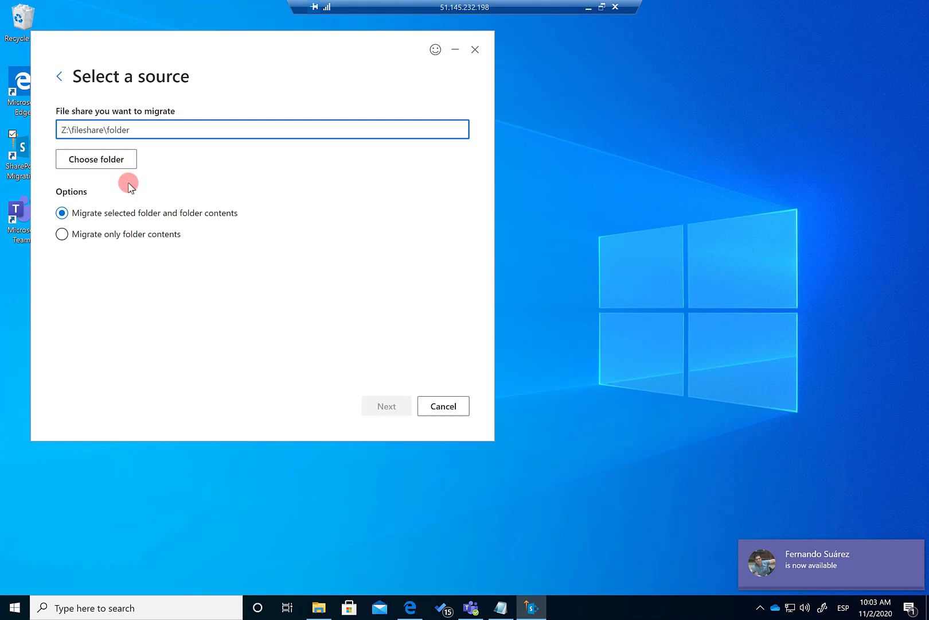
pyautogui.click(88, 160)
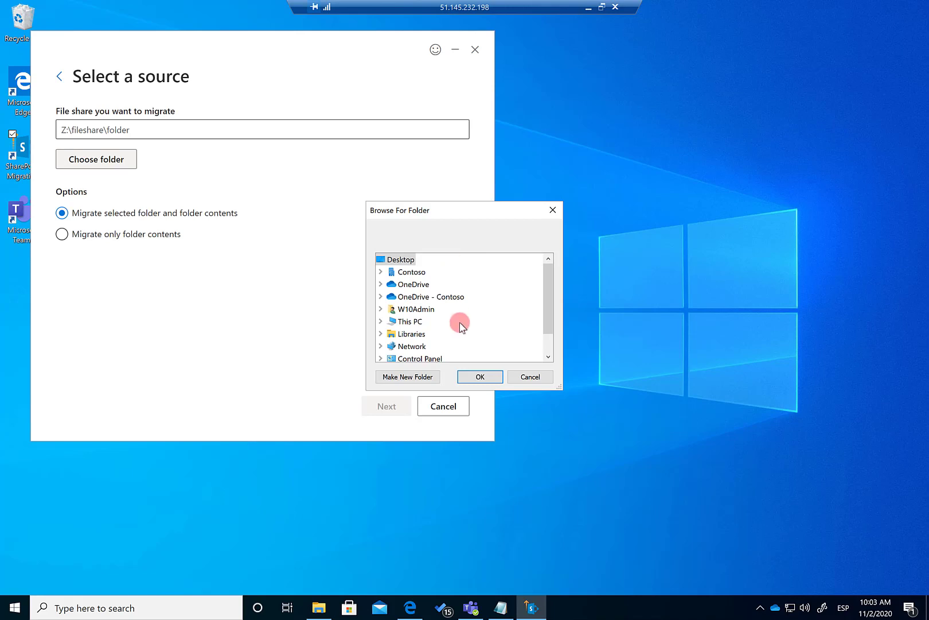
pyautogui.moveTo(548, 320); pyautogui.dragTo(549, 347)
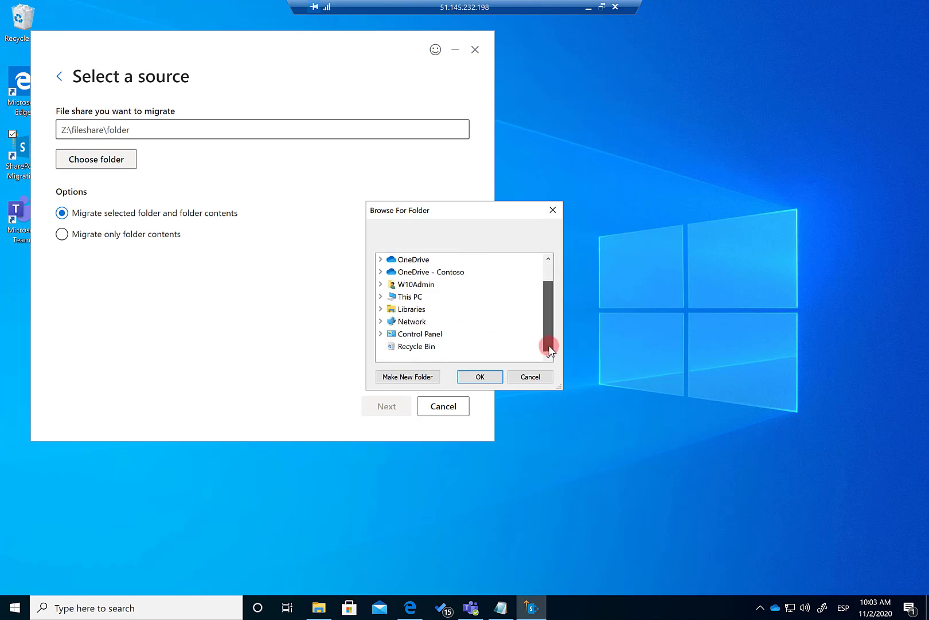
pyautogui.scroll(1, 456, 314)
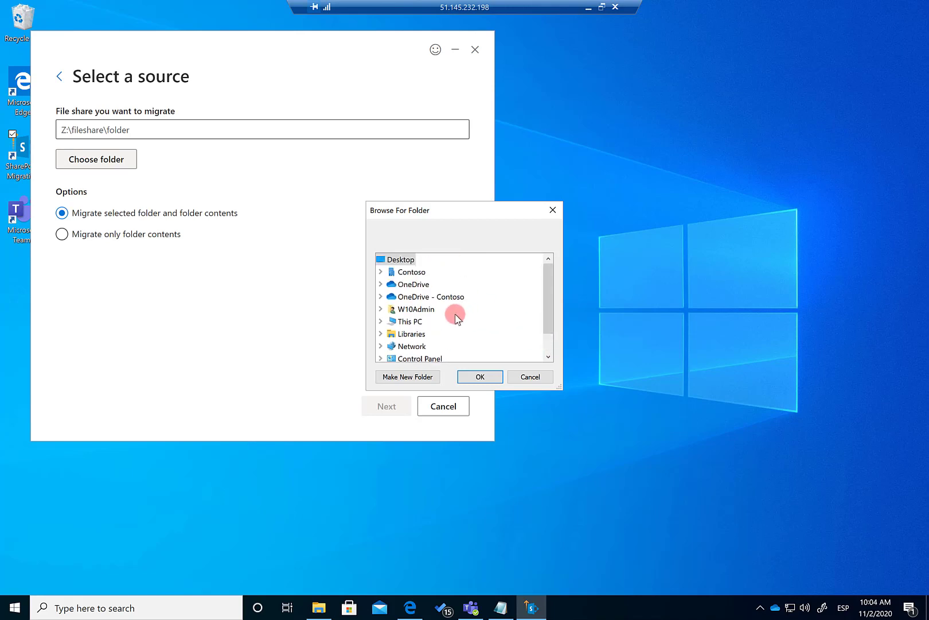
pyautogui.click(381, 273)
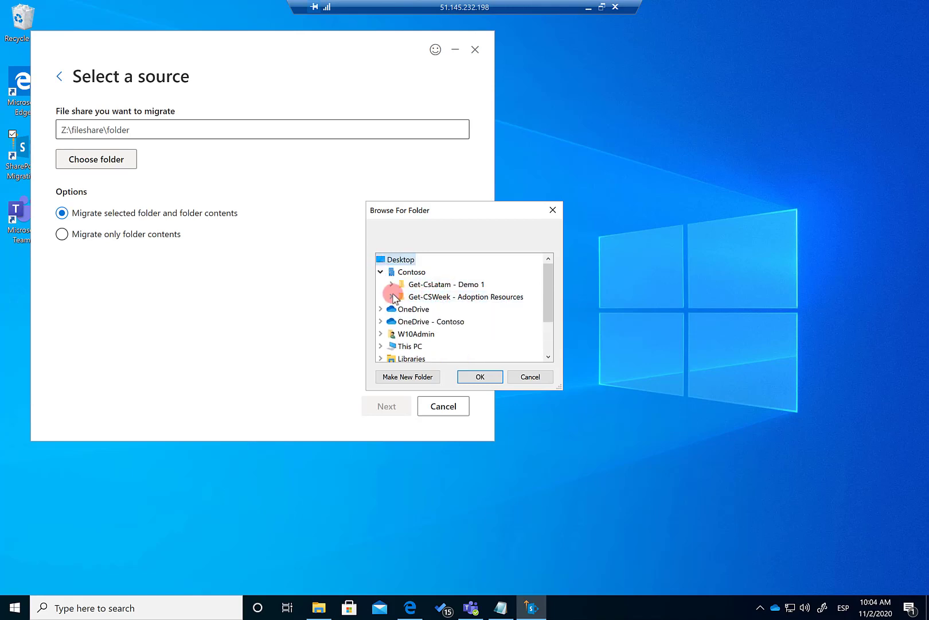
pyautogui.click(391, 297)
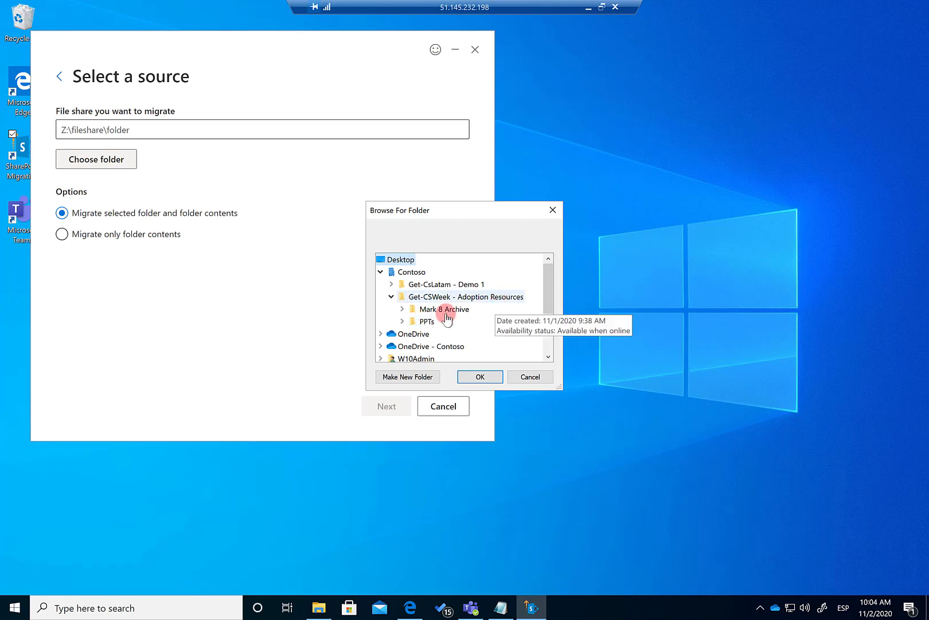
pyautogui.click(426, 322)
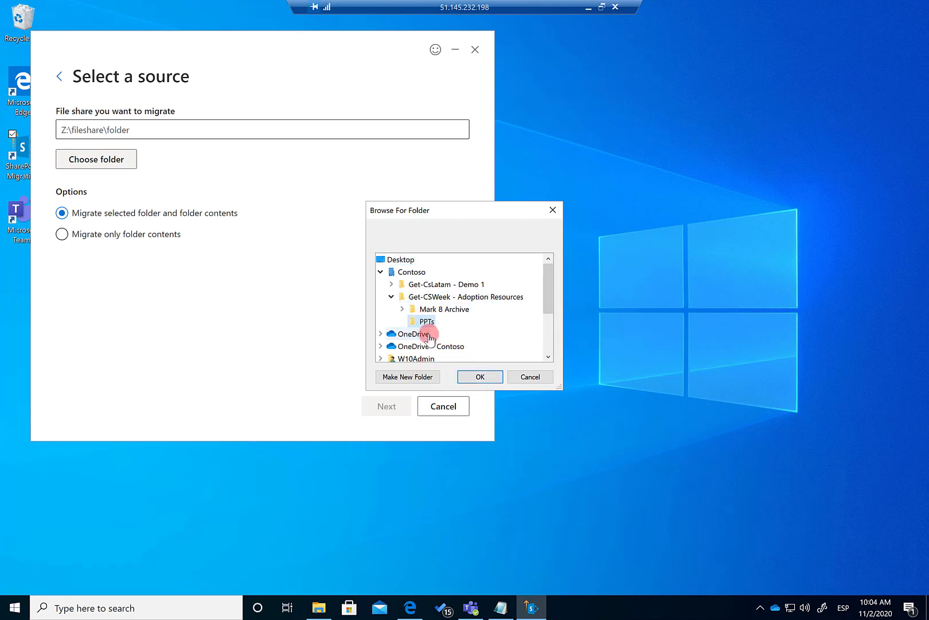
pyautogui.click(480, 377)
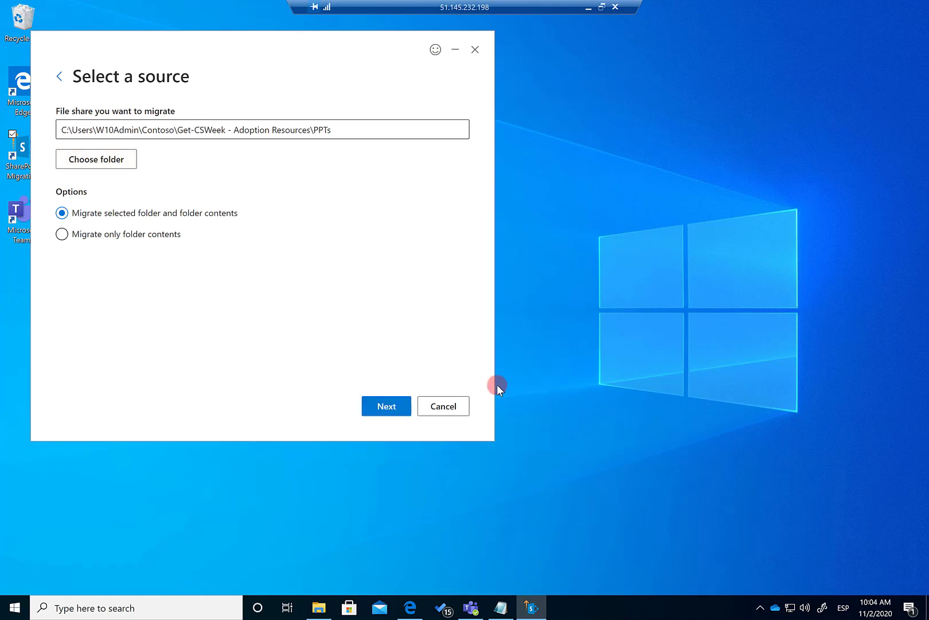
pyautogui.click(379, 407)
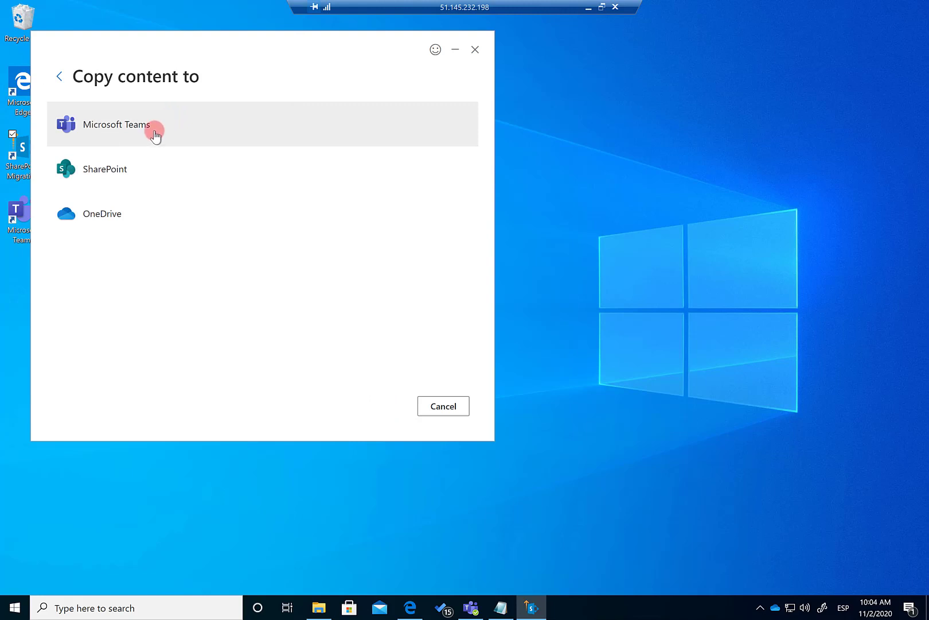
# Step: Target Microsoft Teams team Get-CsLatam, channel Demo 2, folder SPMT Test 2, and continue to review
pyautogui.click(104, 129)
pyautogui.write('Get-')
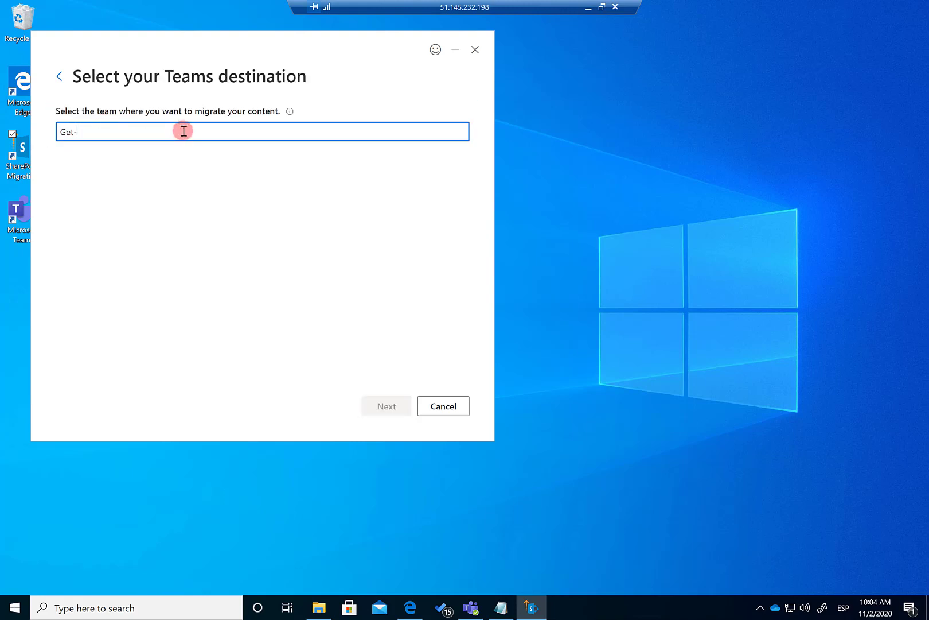
pyautogui.write('CsLatam')
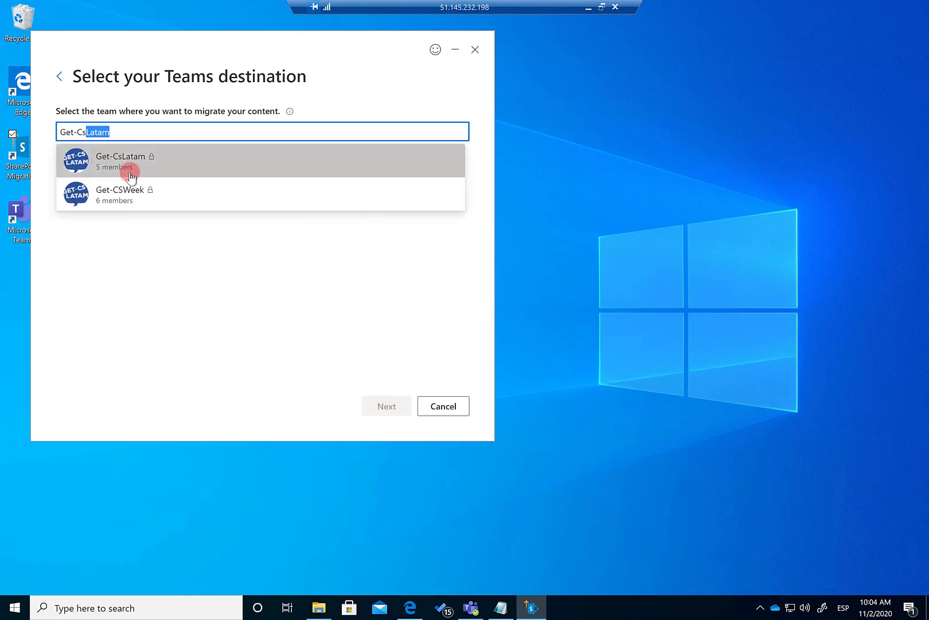
pyautogui.click(136, 166)
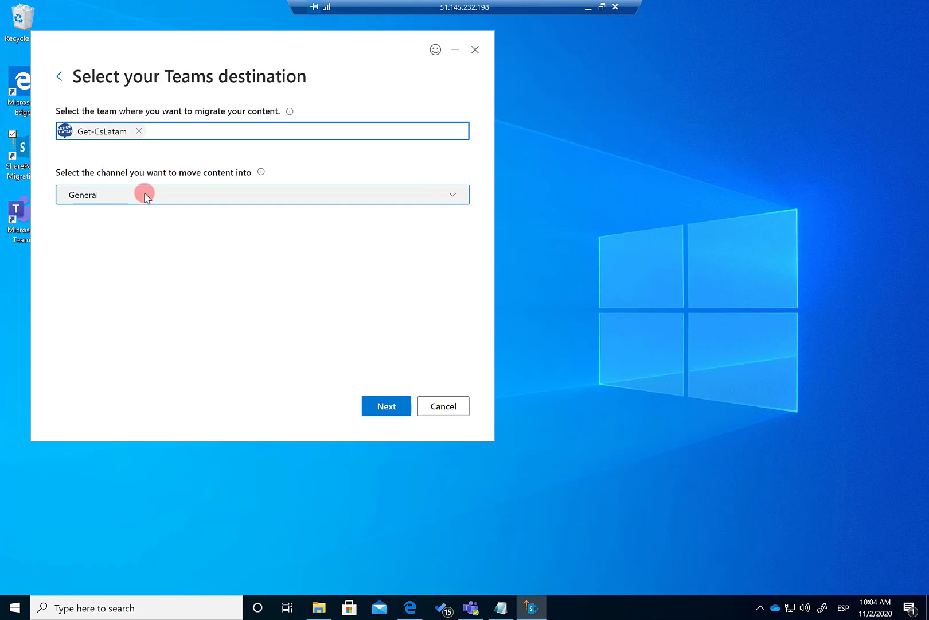
pyautogui.click(144, 195)
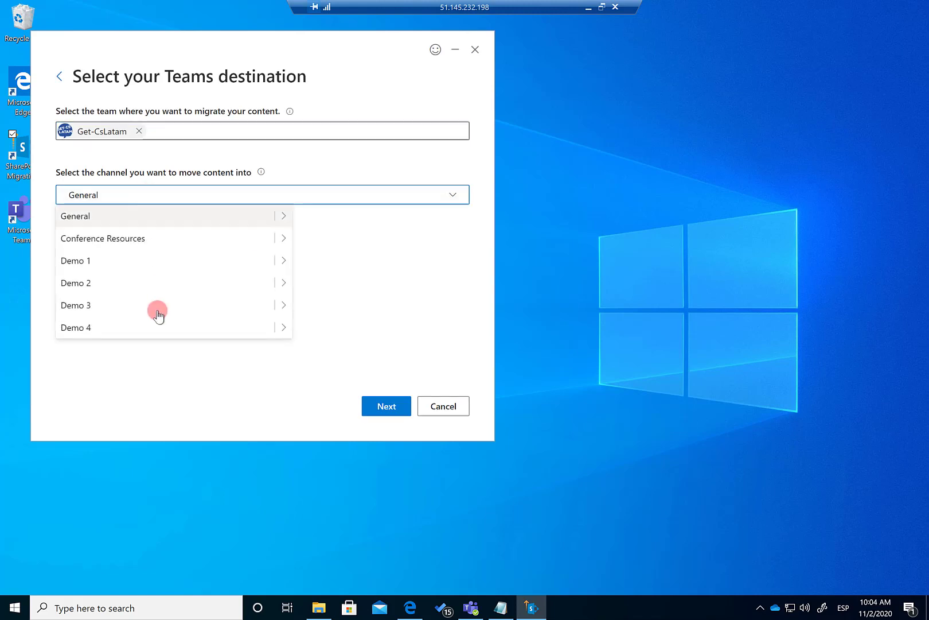
pyautogui.click(276, 288)
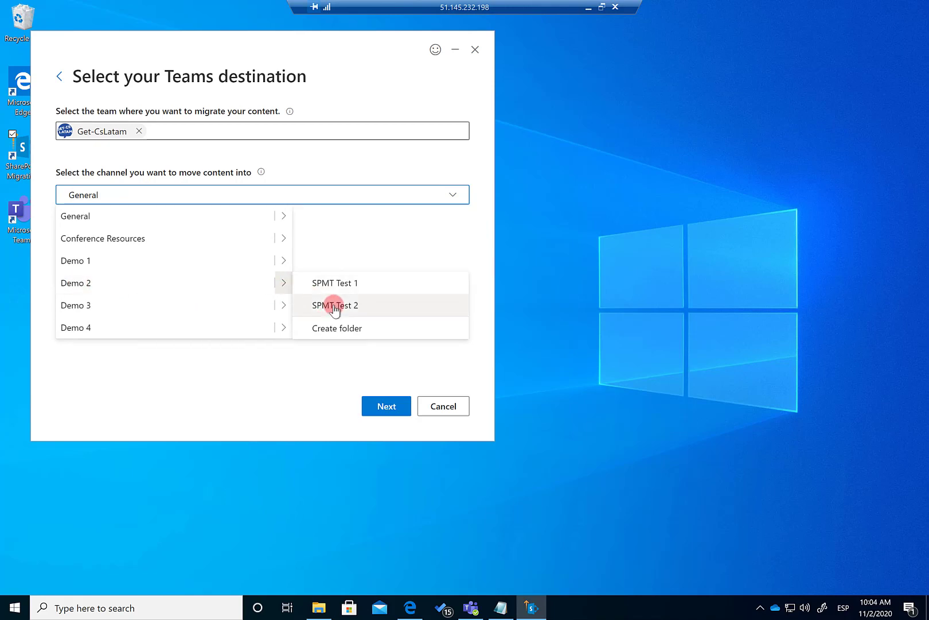
pyautogui.click(431, 310)
pyautogui.click(385, 406)
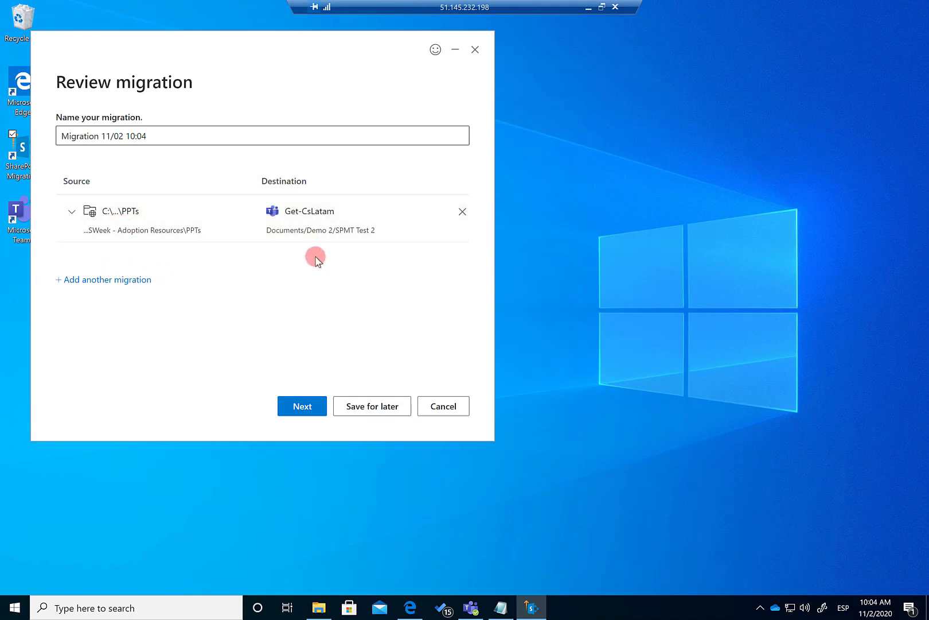
# Step: Review all migration settings, launch the migration, and bring up the source PPTs folder
pyautogui.click(303, 405)
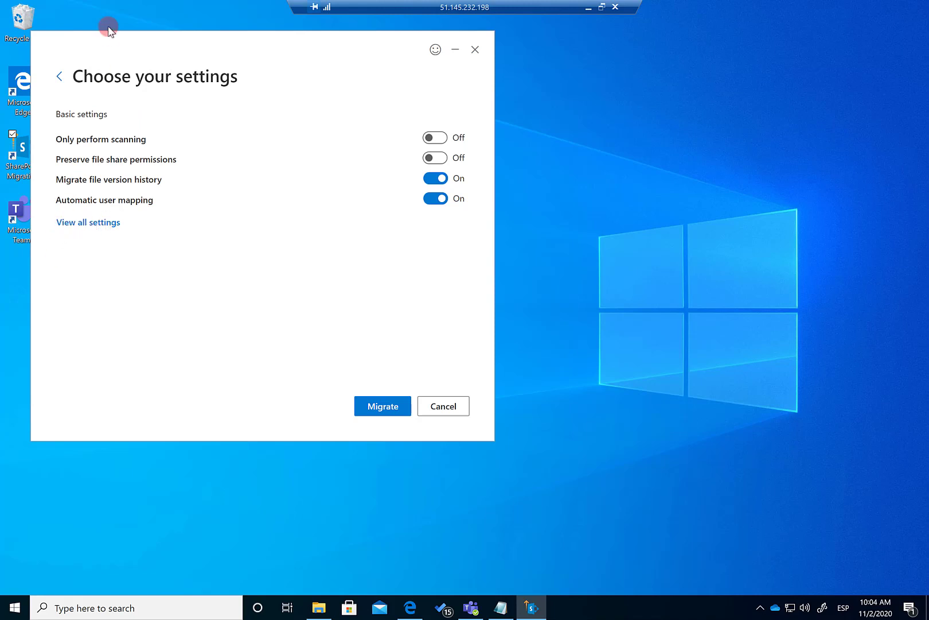
pyautogui.click(89, 224)
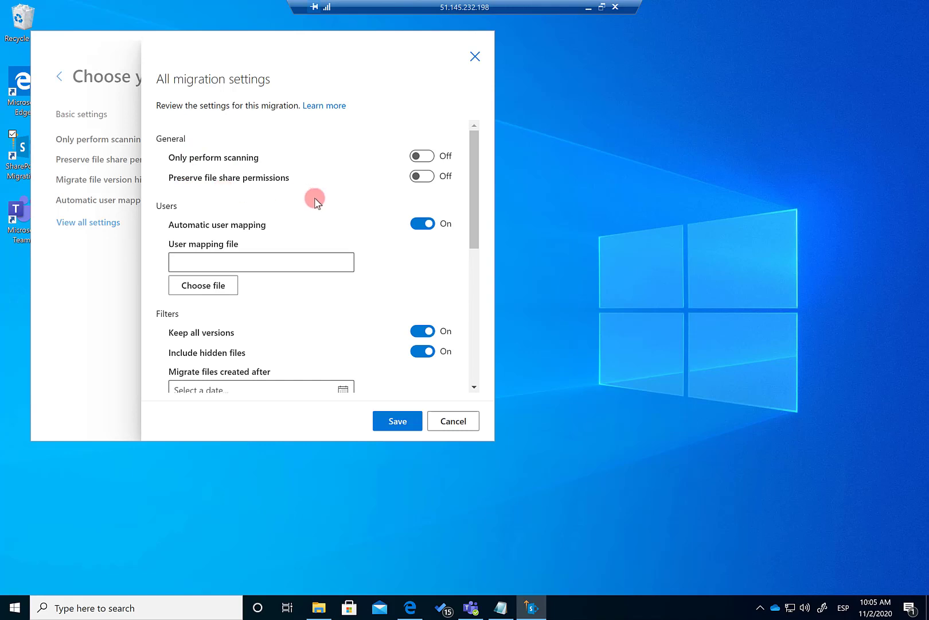
pyautogui.scroll(-1, 292, 206)
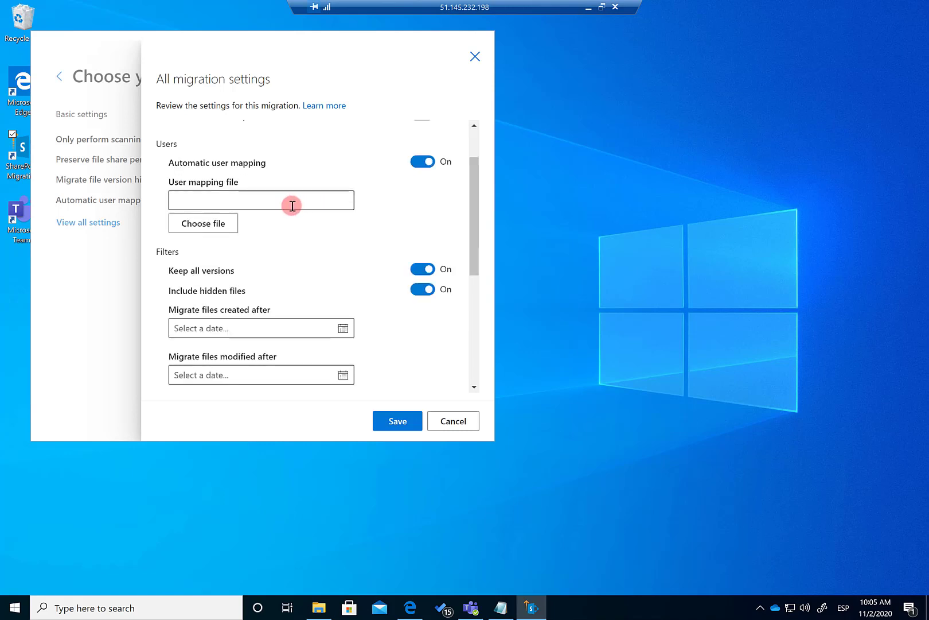
pyautogui.scroll(-4, 292, 205)
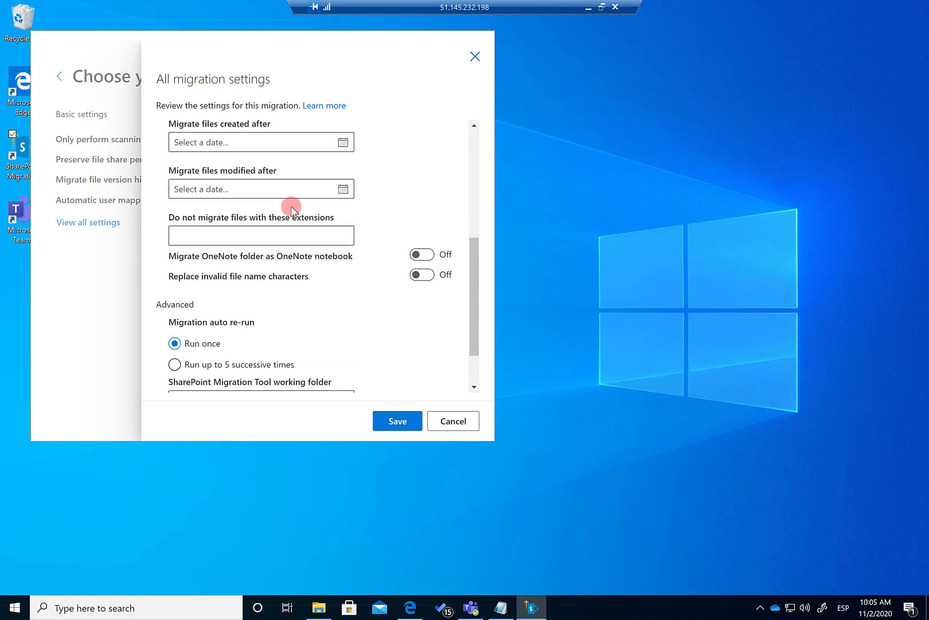
pyautogui.click(446, 424)
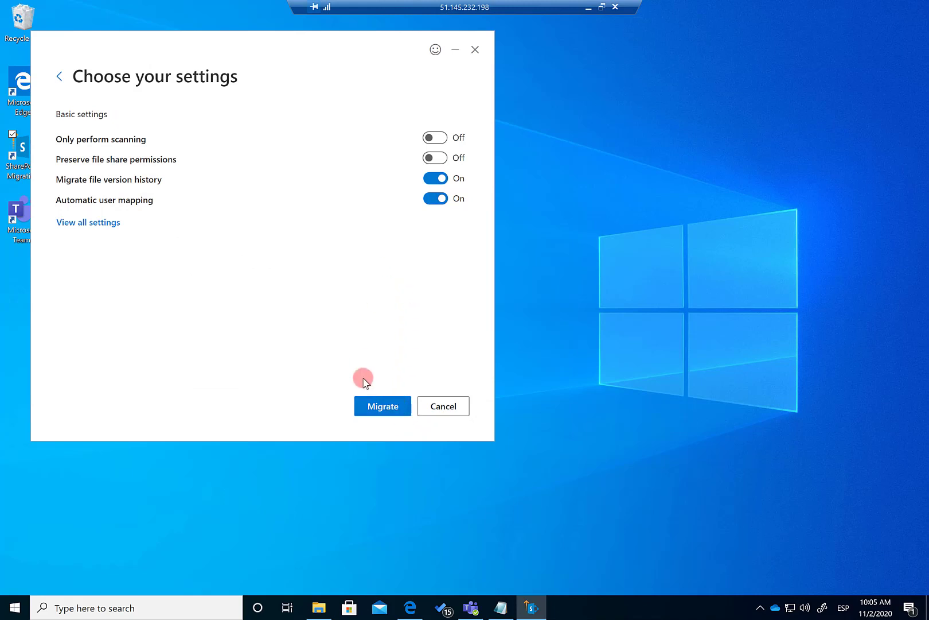
pyautogui.click(376, 407)
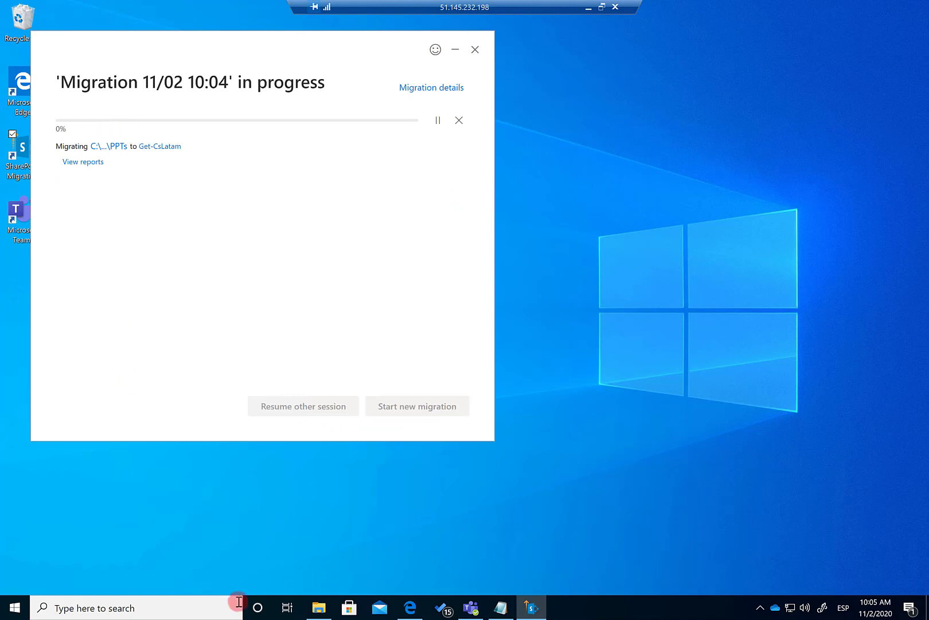
pyautogui.click(319, 609)
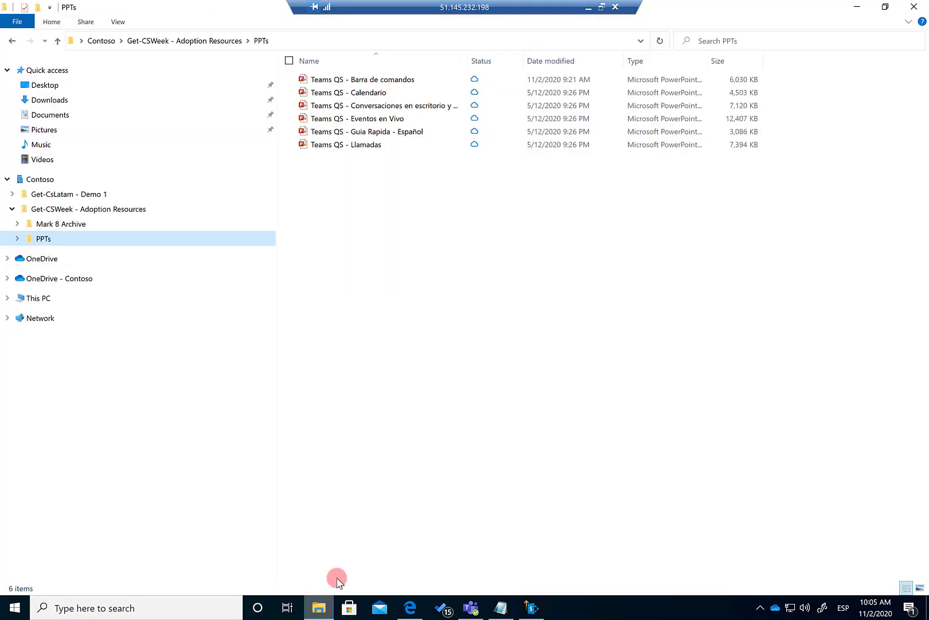
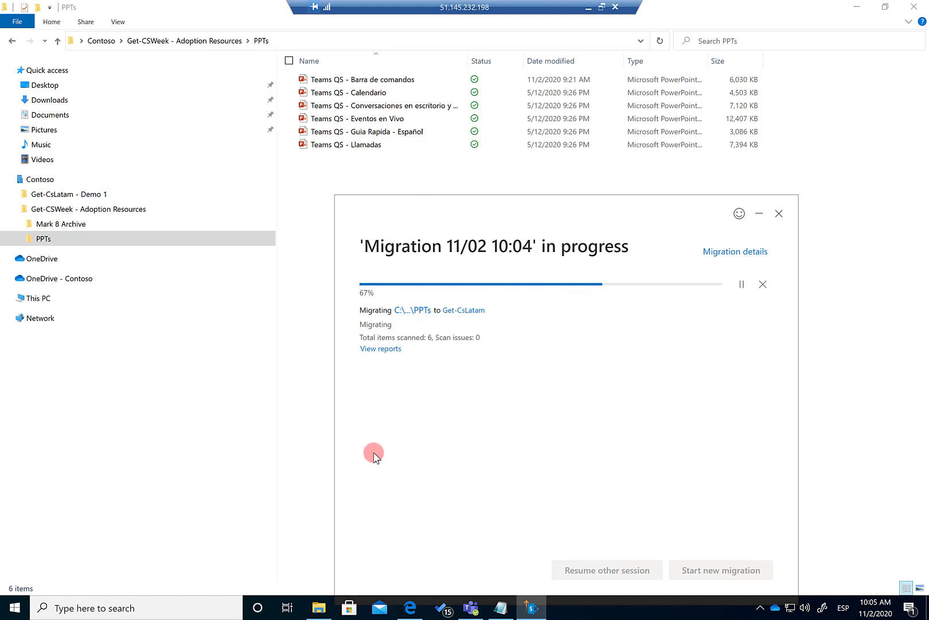
# Step: Open and refresh the Demo 2 channel's SPMT Test 2 folder in Teams (still empty), then return to the migration window
pyautogui.click(476, 609)
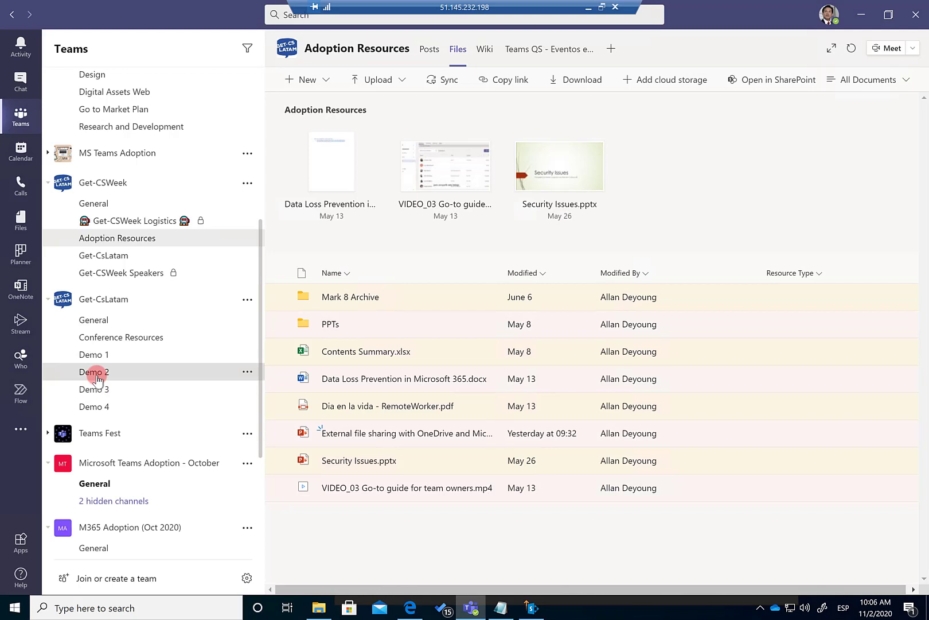
pyautogui.click(94, 373)
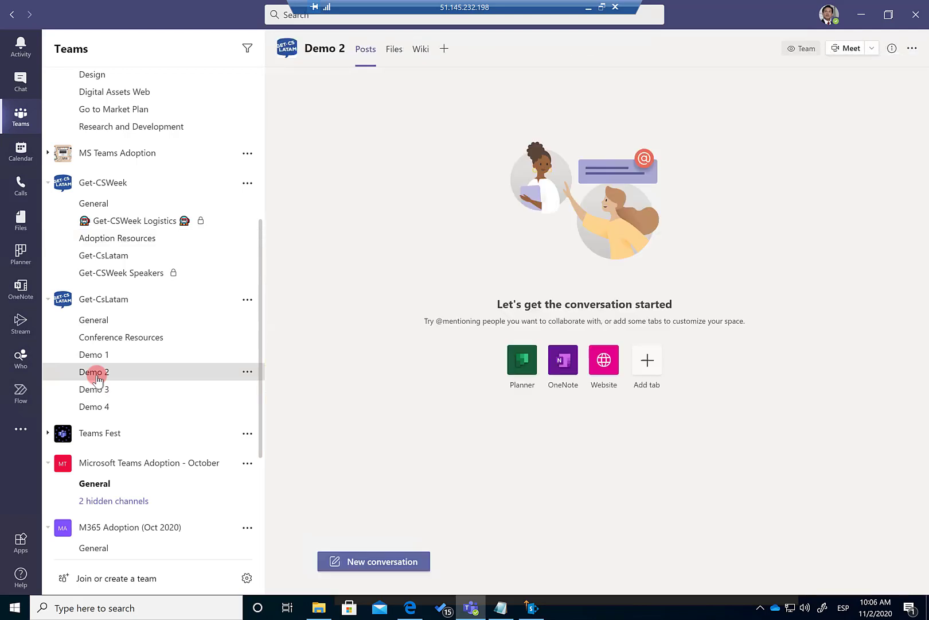
pyautogui.click(396, 51)
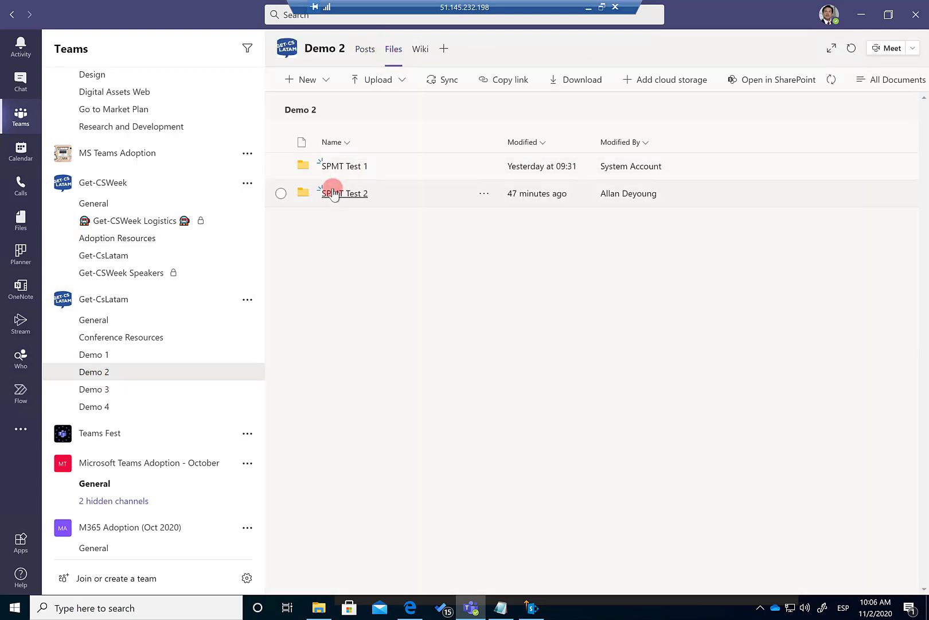
pyautogui.click(347, 193)
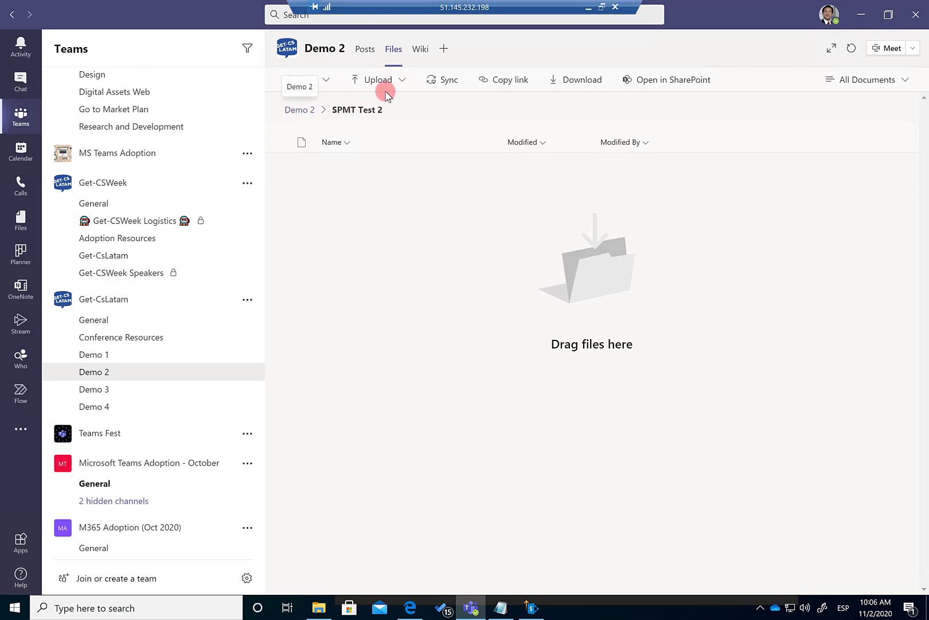
pyautogui.click(852, 49)
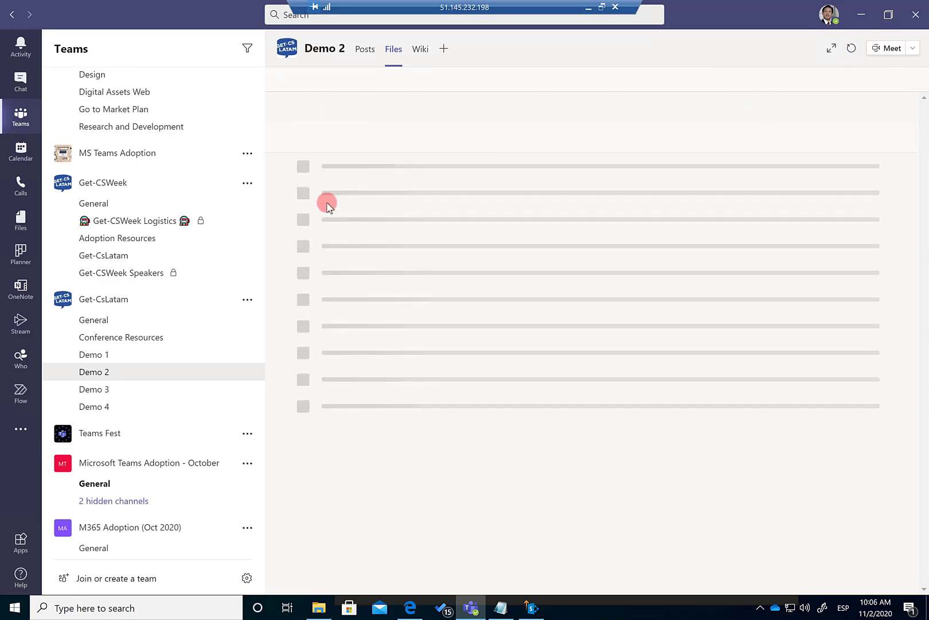
pyautogui.click(525, 611)
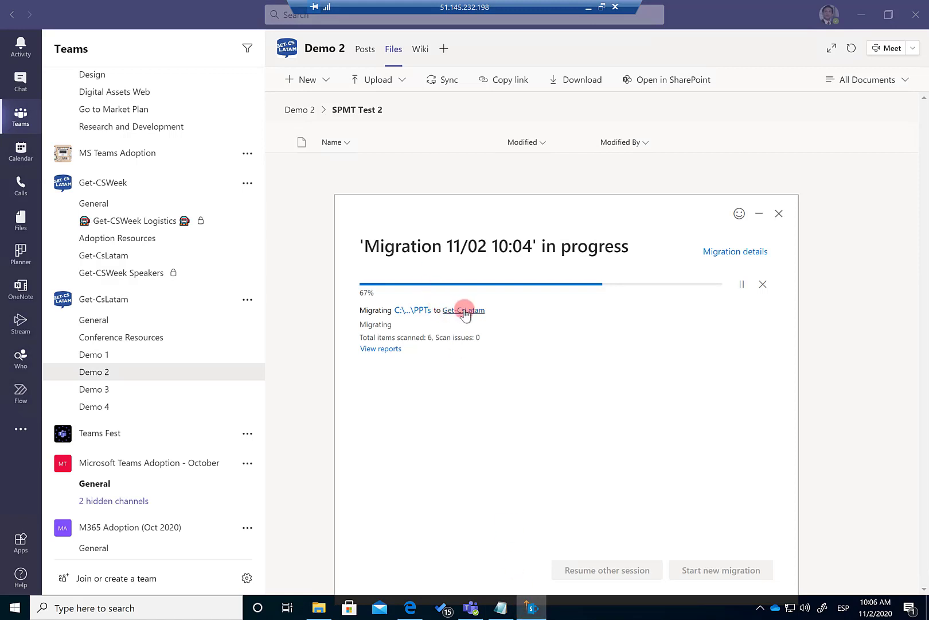
# Step: Refresh SPMT Test 2 in Demo 2's files and open the new PPTs folder with five Teams QS presentations
pyautogui.click(114, 372)
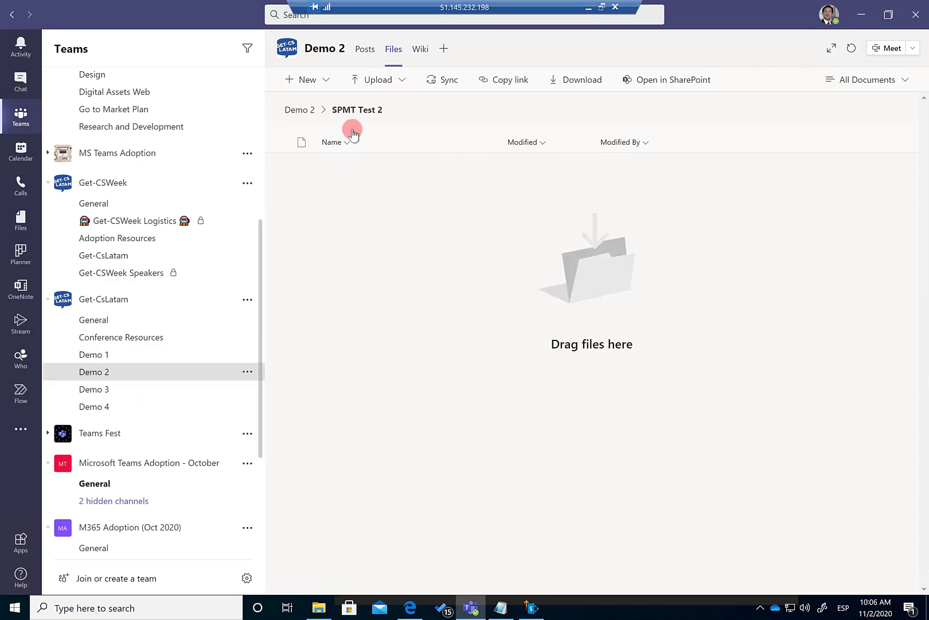
pyautogui.click(394, 52)
pyautogui.click(353, 168)
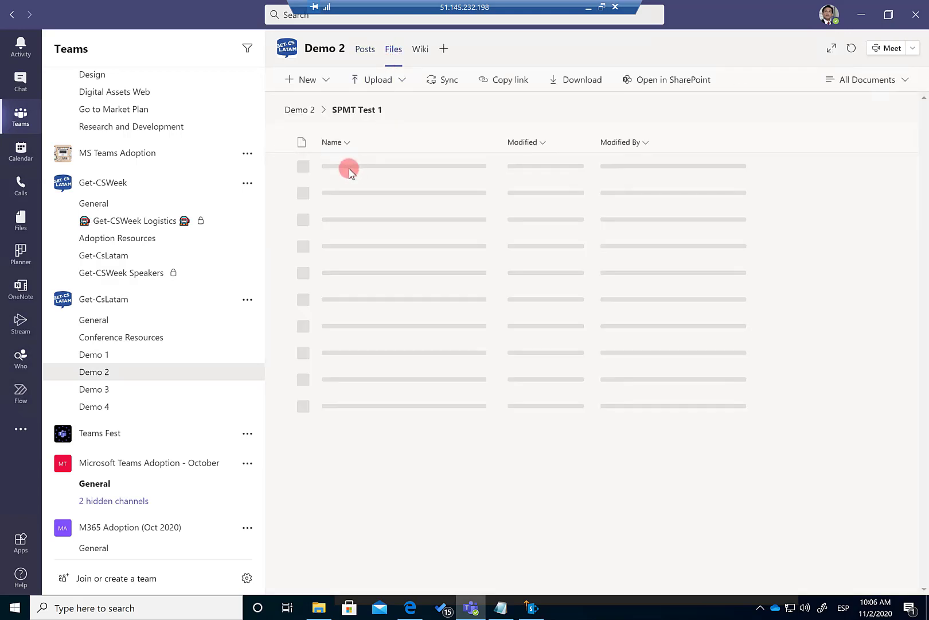
pyautogui.click(307, 111)
pyautogui.click(336, 194)
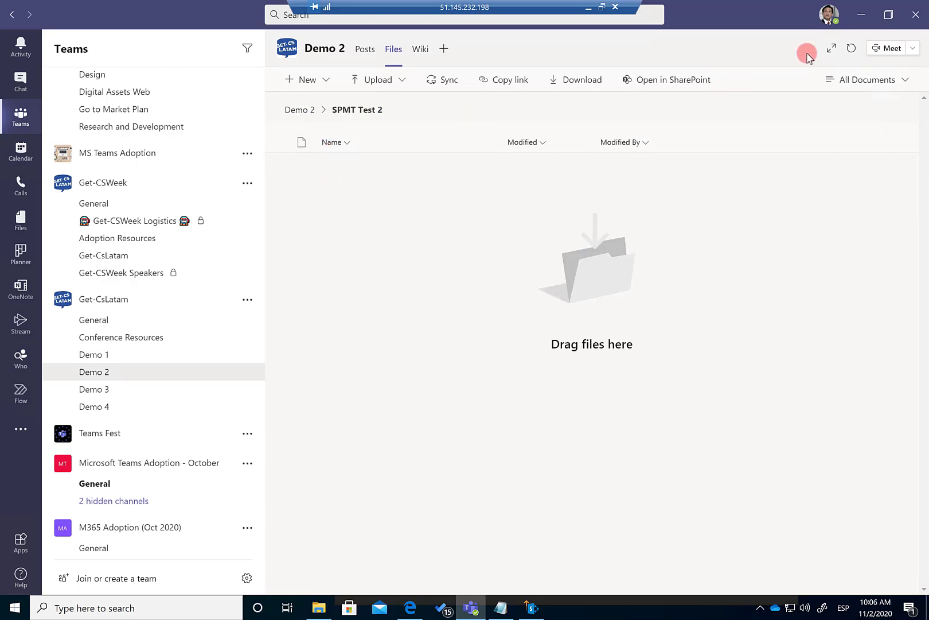
pyautogui.click(851, 49)
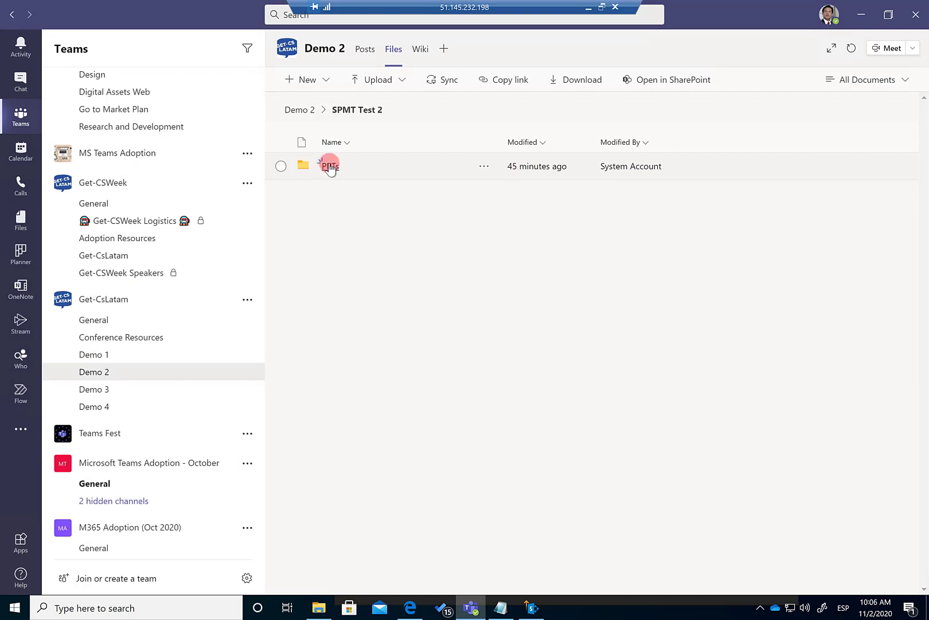
pyautogui.click(330, 166)
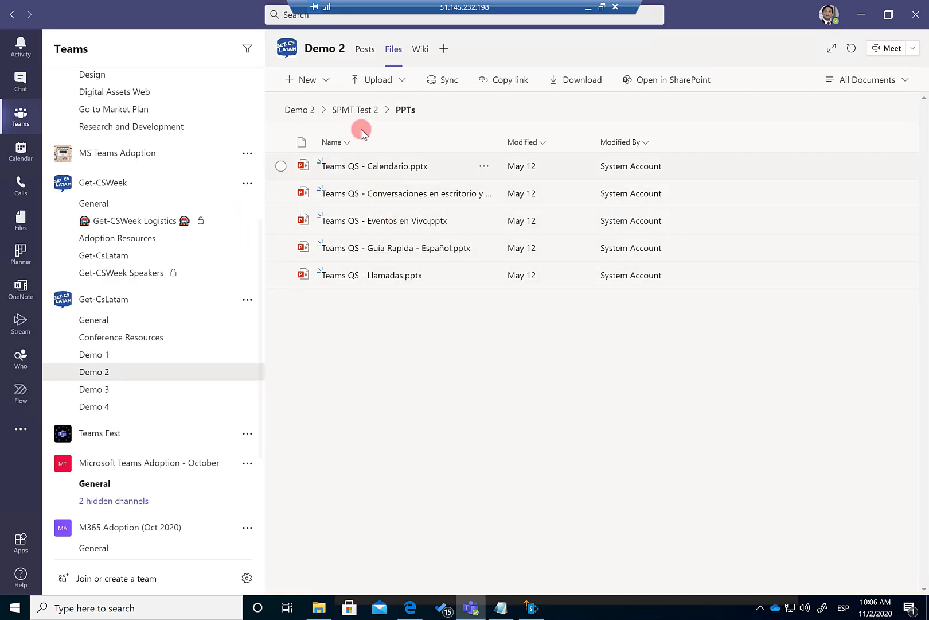
pyautogui.click(527, 603)
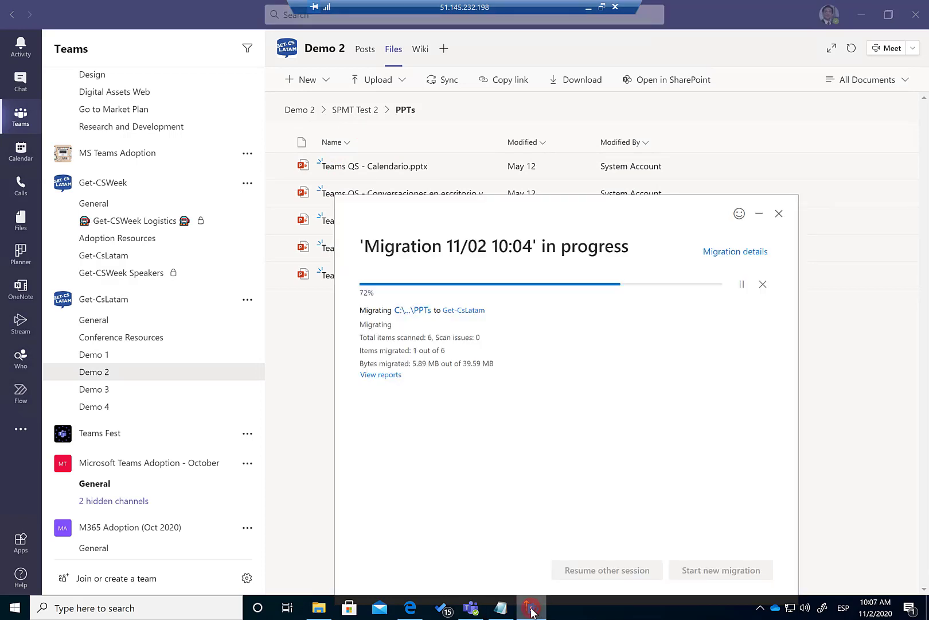
# Step: Save the completed migration session showing 6 of 6 items and 39.59 MB migrated
pyautogui.click(759, 214)
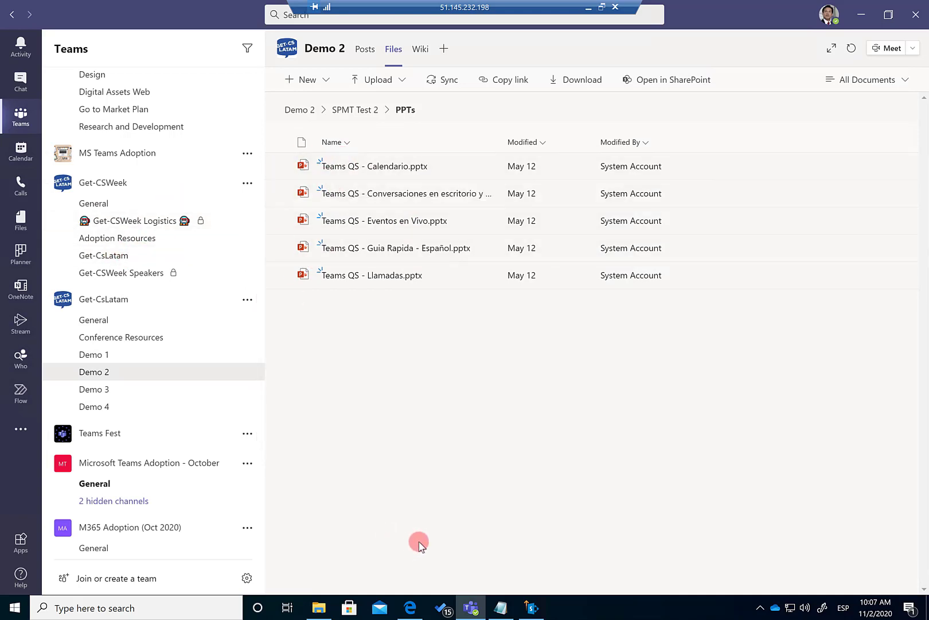
pyautogui.click(532, 607)
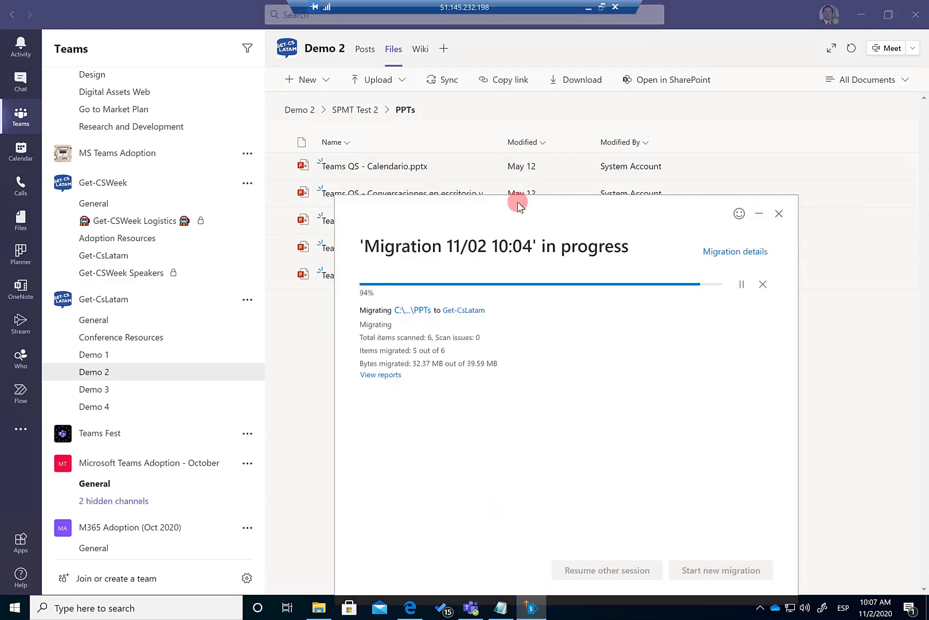
pyautogui.moveTo(514, 199); pyautogui.dragTo(473, 109)
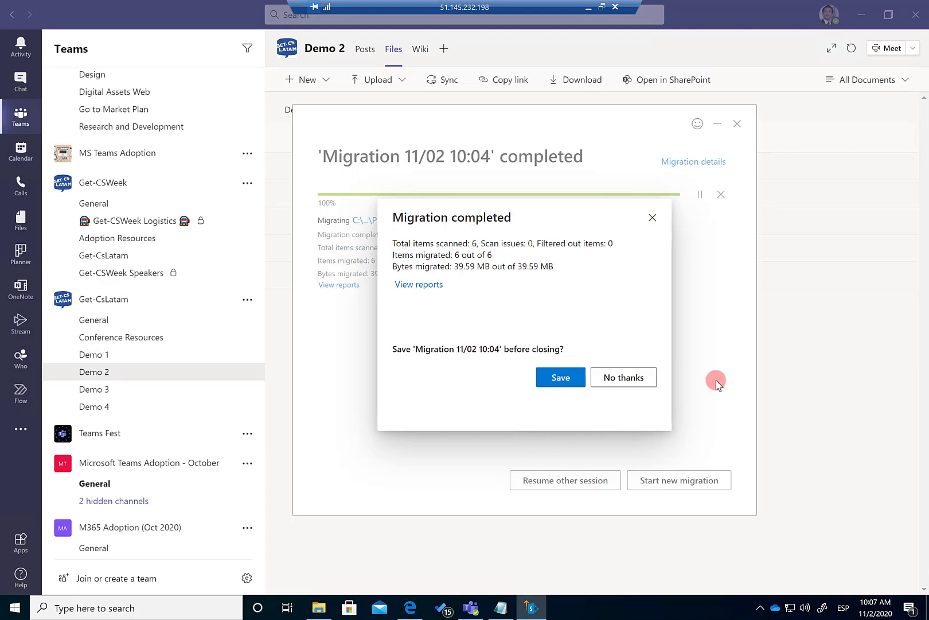
pyautogui.click(560, 380)
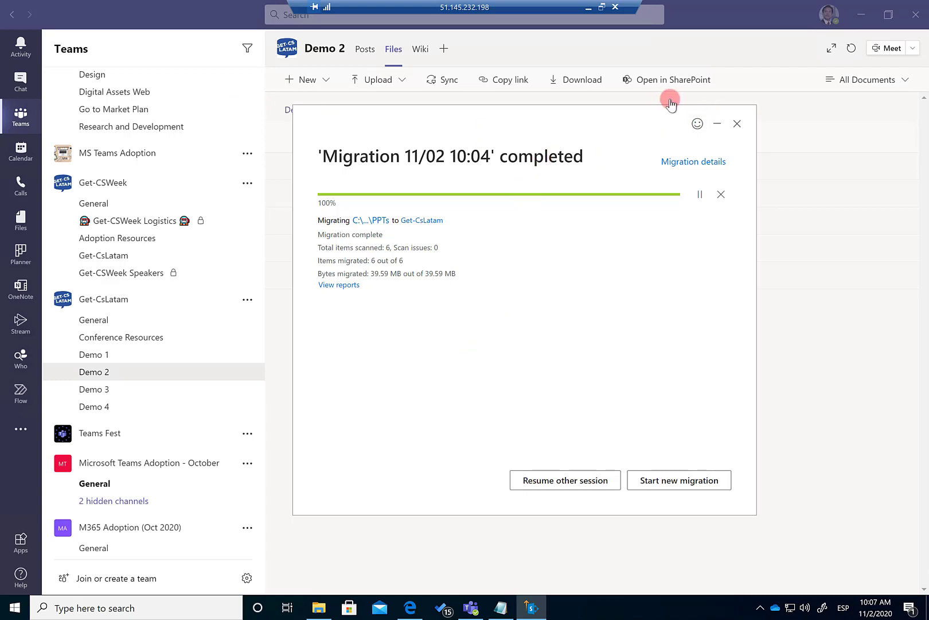
pyautogui.click(410, 609)
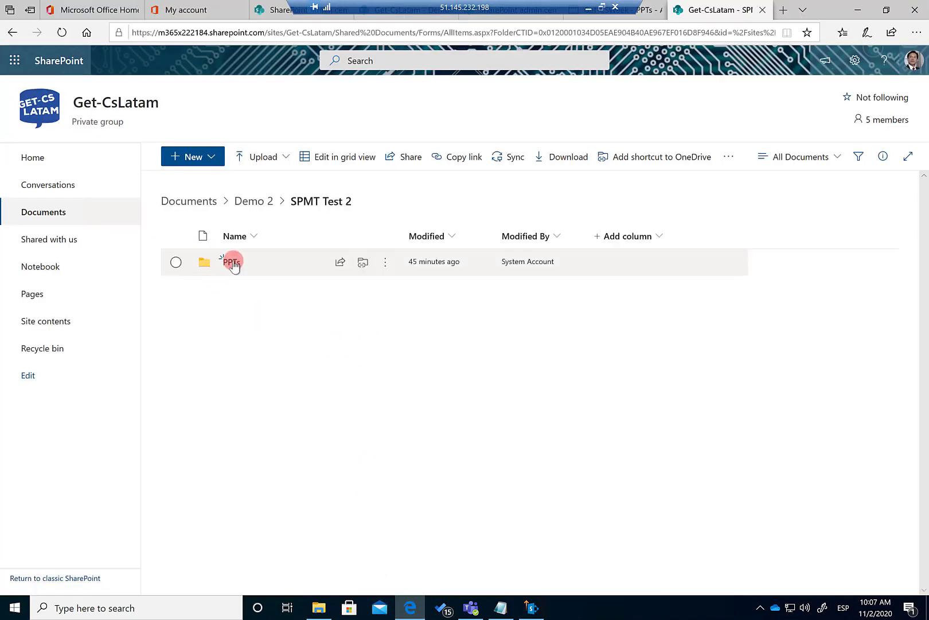
# Step: Check the migrated Teams QS - Barra de comandos version history (only 1.0), then view the original Get-CSWeek PPTs library
pyautogui.click(253, 200)
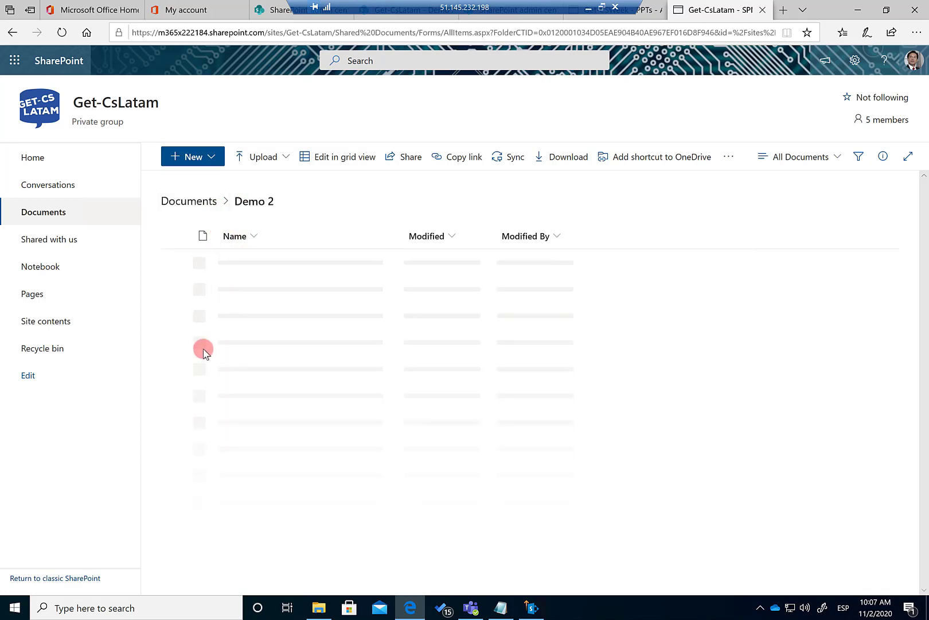
pyautogui.click(241, 289)
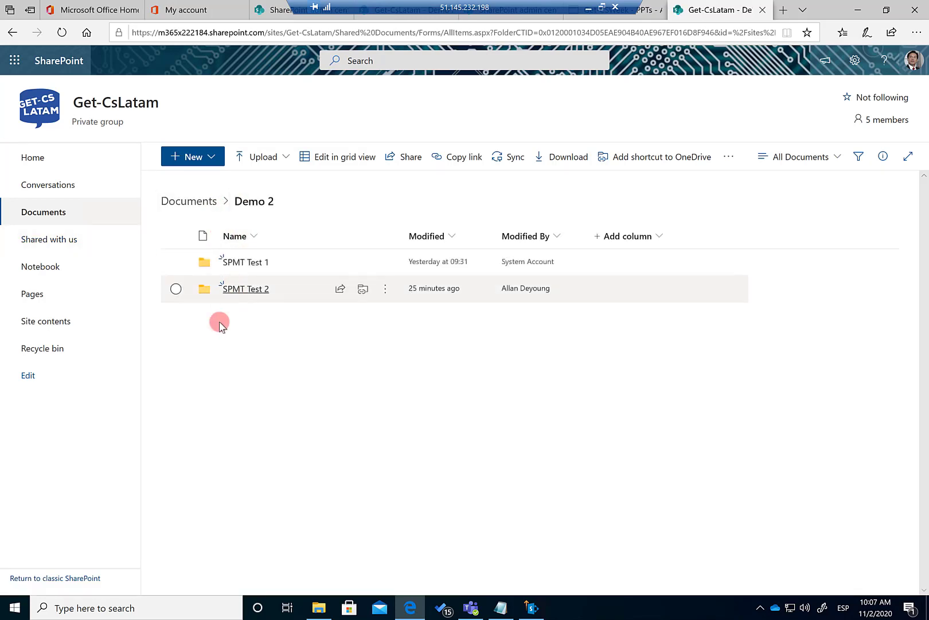
pyautogui.click(232, 263)
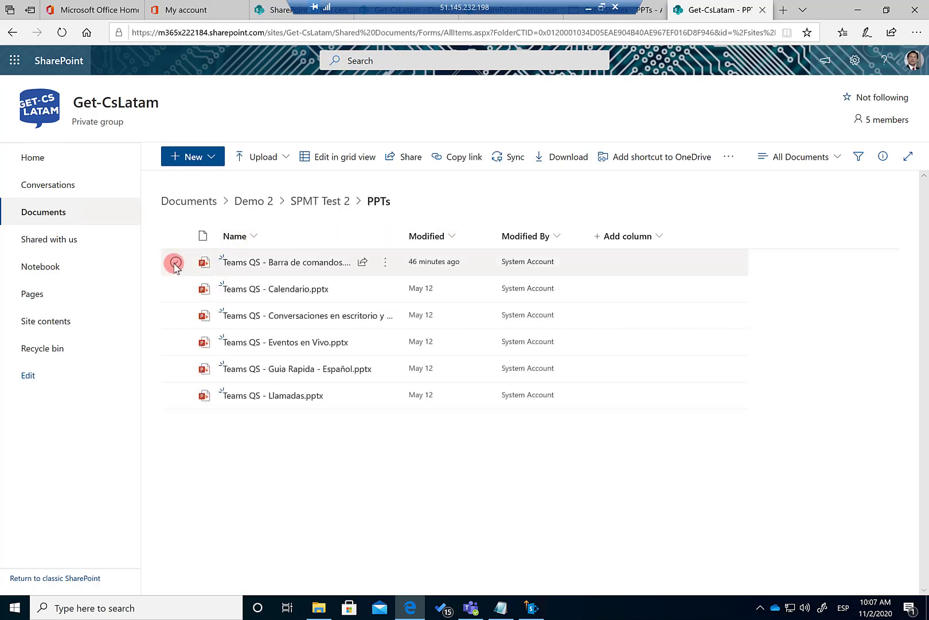
pyautogui.click(175, 263)
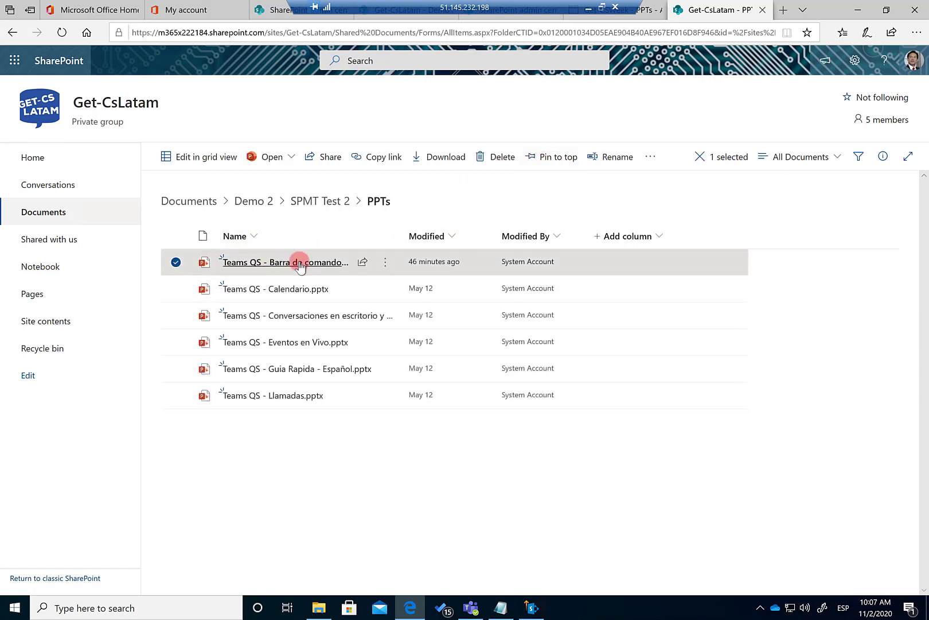
pyautogui.click(654, 157)
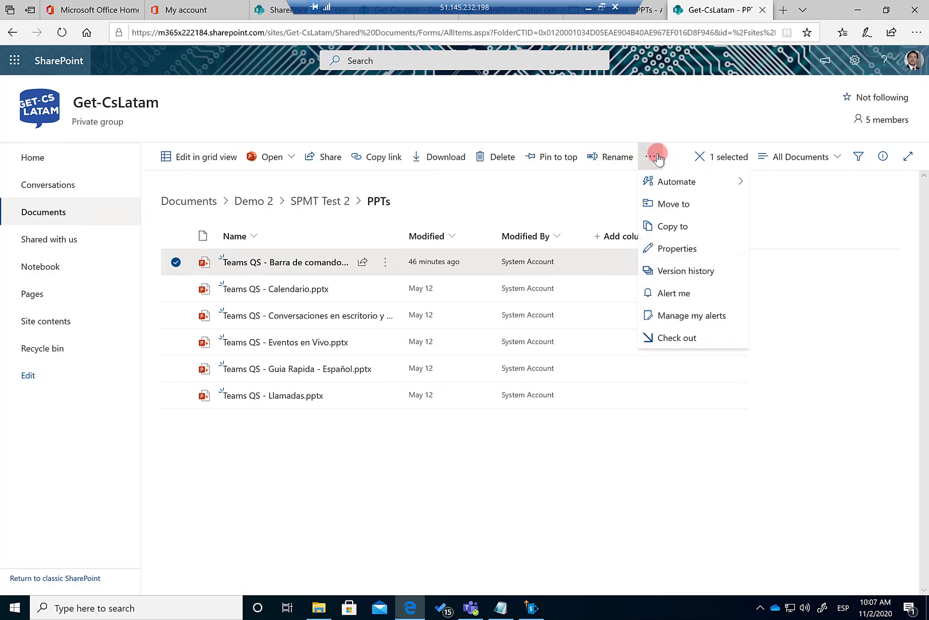
pyautogui.click(686, 271)
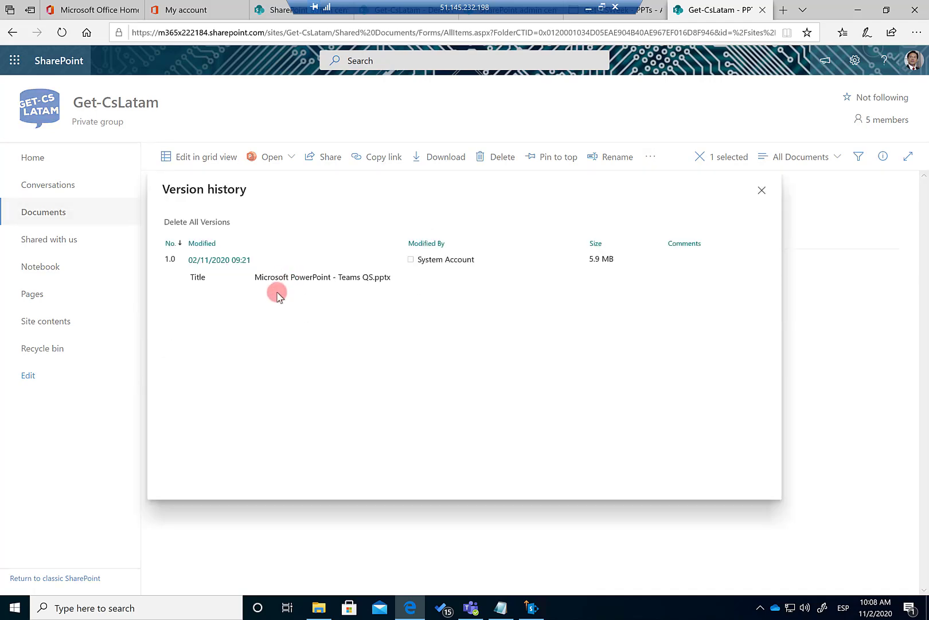
pyautogui.click(644, 17)
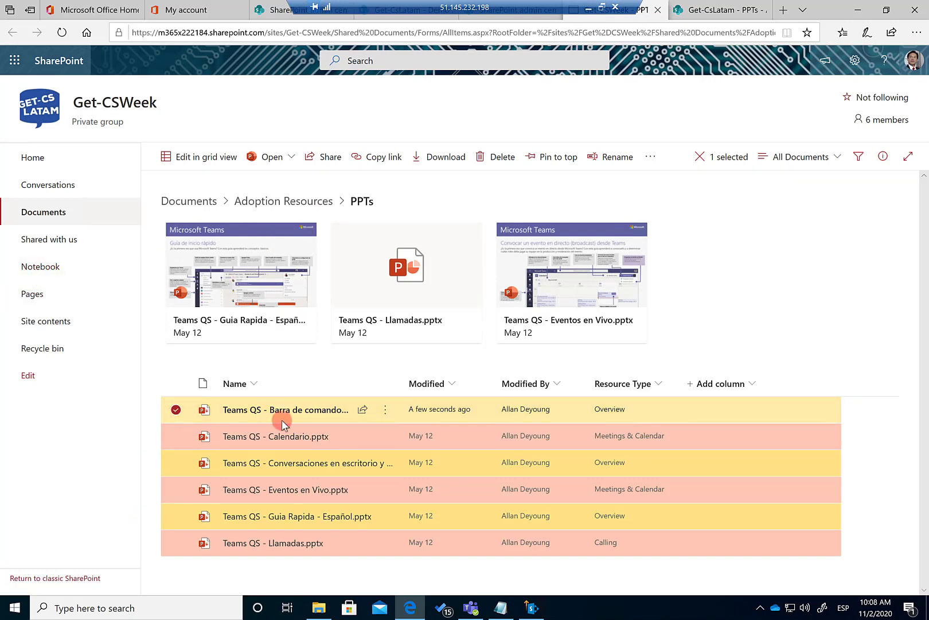
pyautogui.click(654, 157)
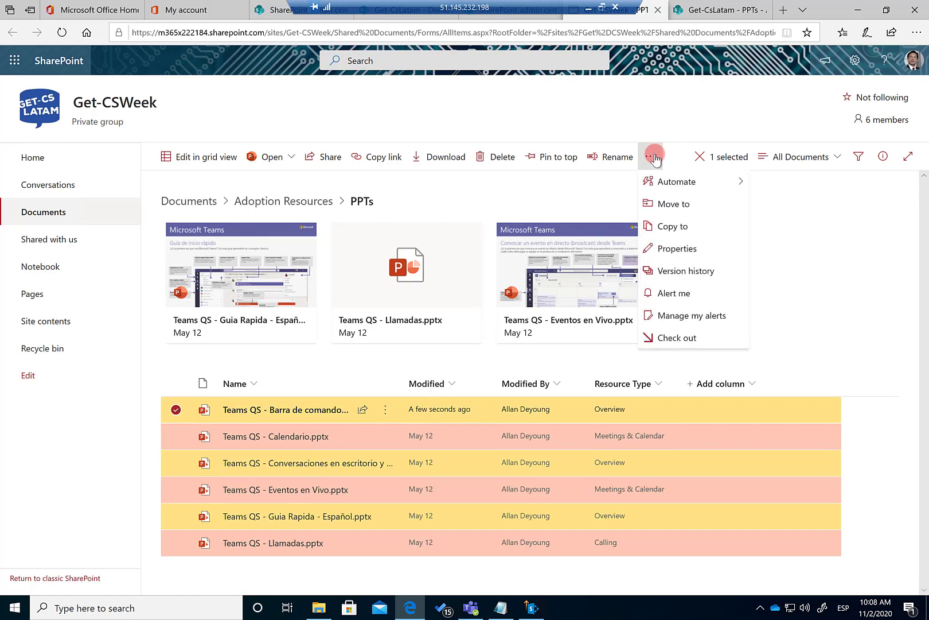
pyautogui.click(676, 272)
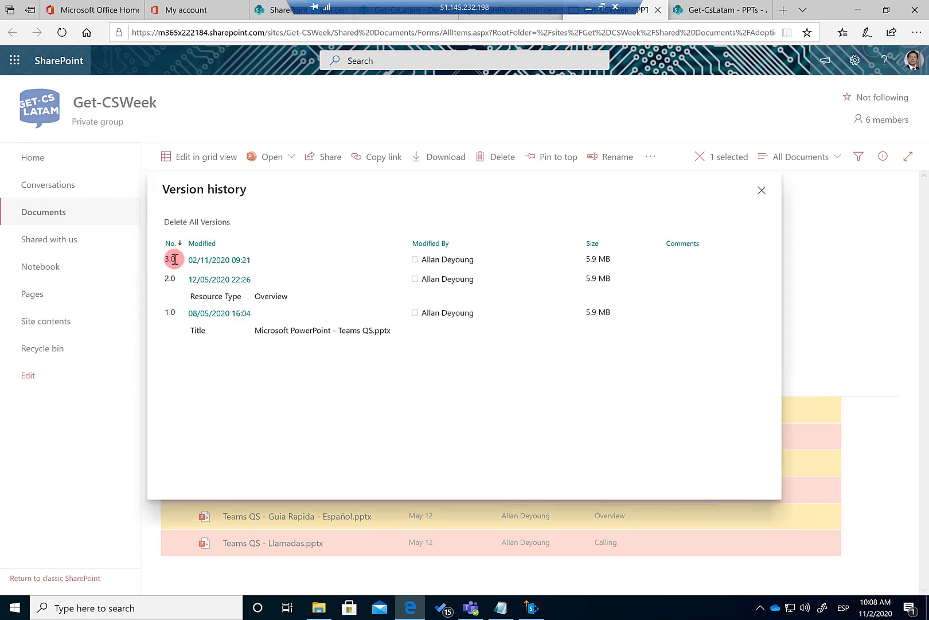
pyautogui.moveTo(197, 261)
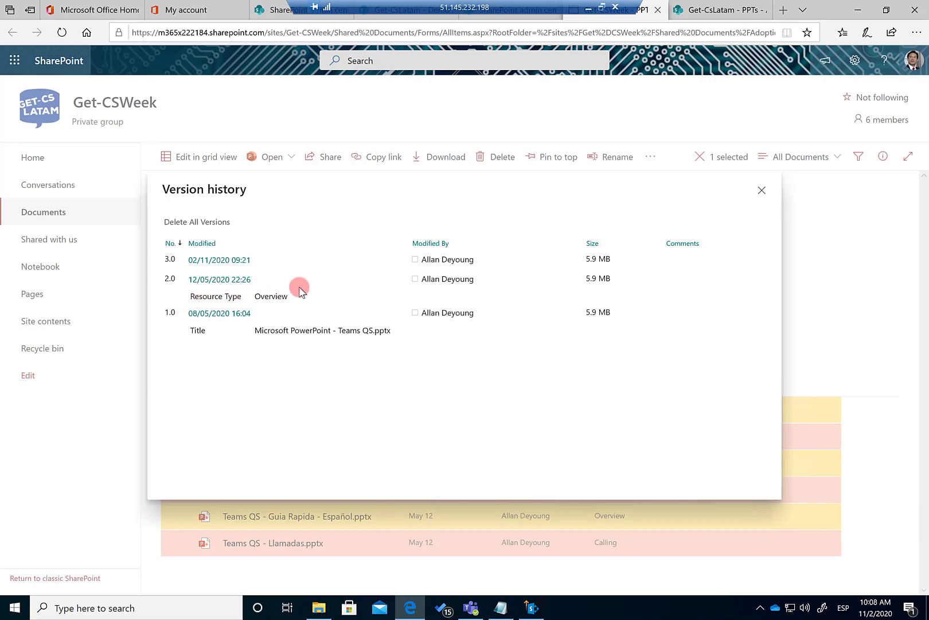
pyautogui.click(761, 191)
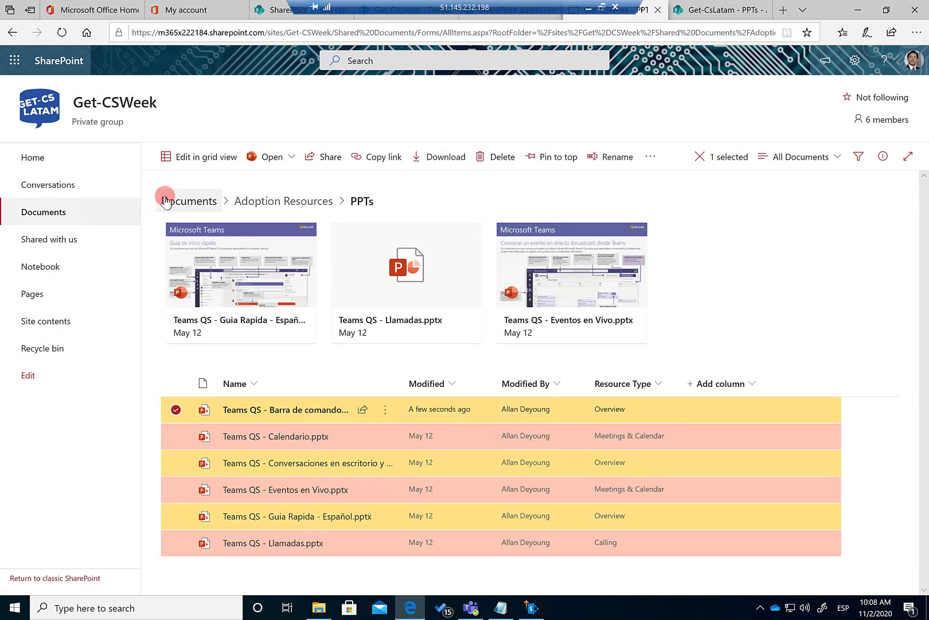